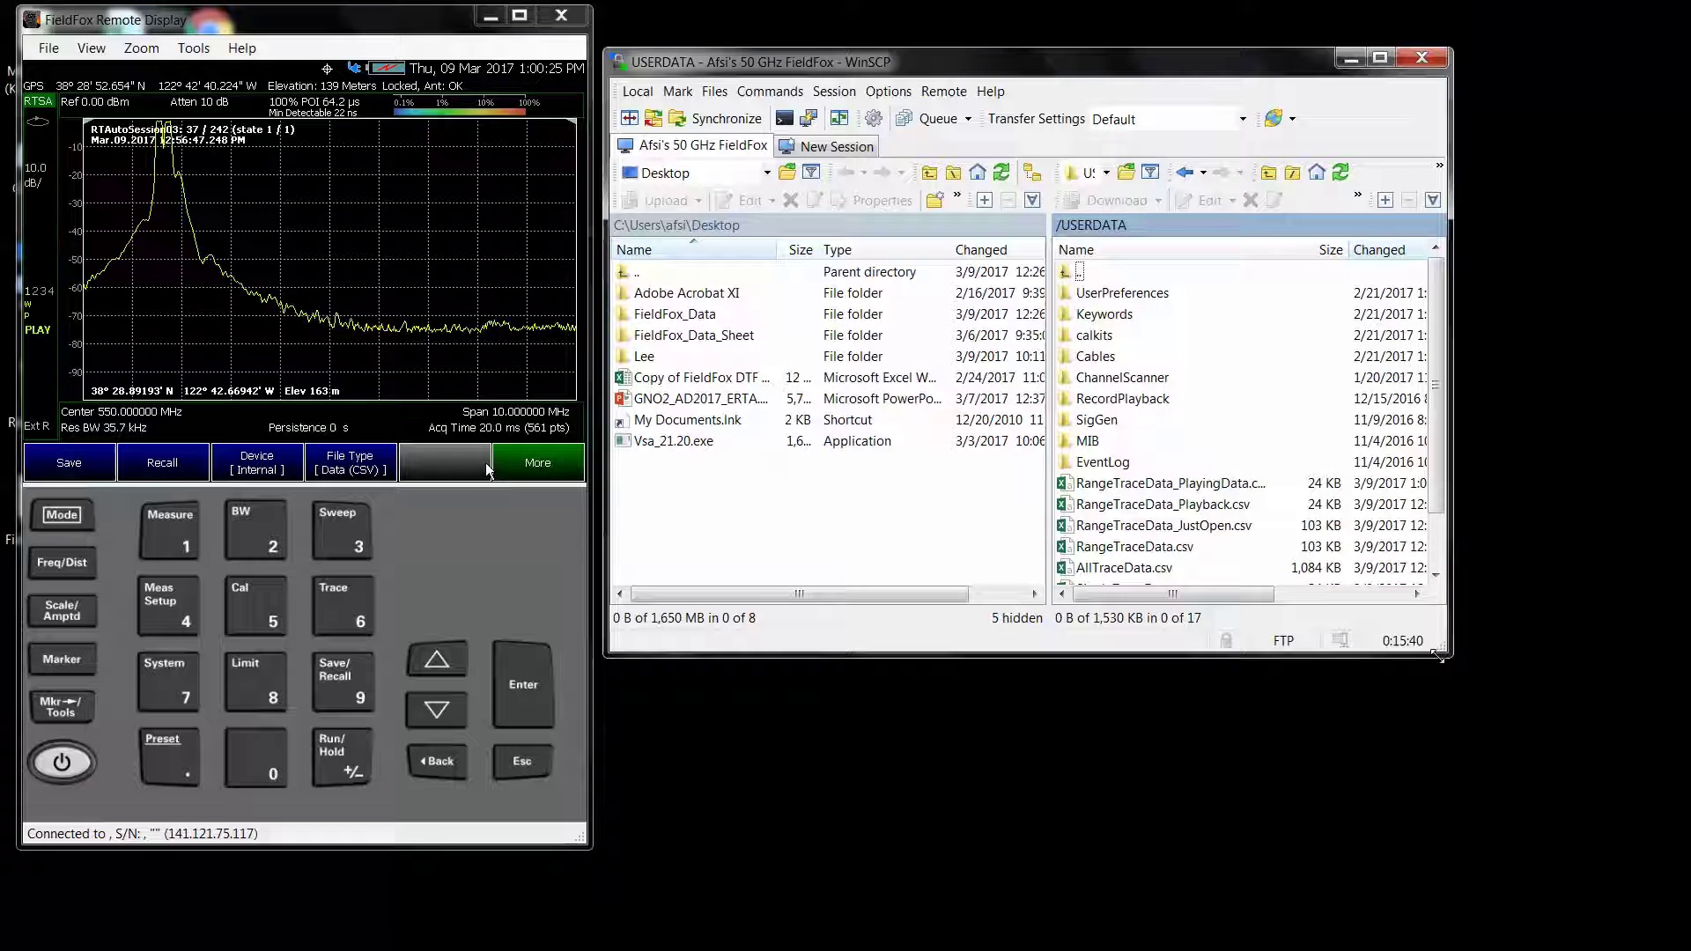
- Enlarge WinSCP and drag the six new trace CSVs from USERDATA onto the FieldFox_Data folder
drag(1438, 656, 1682, 723)
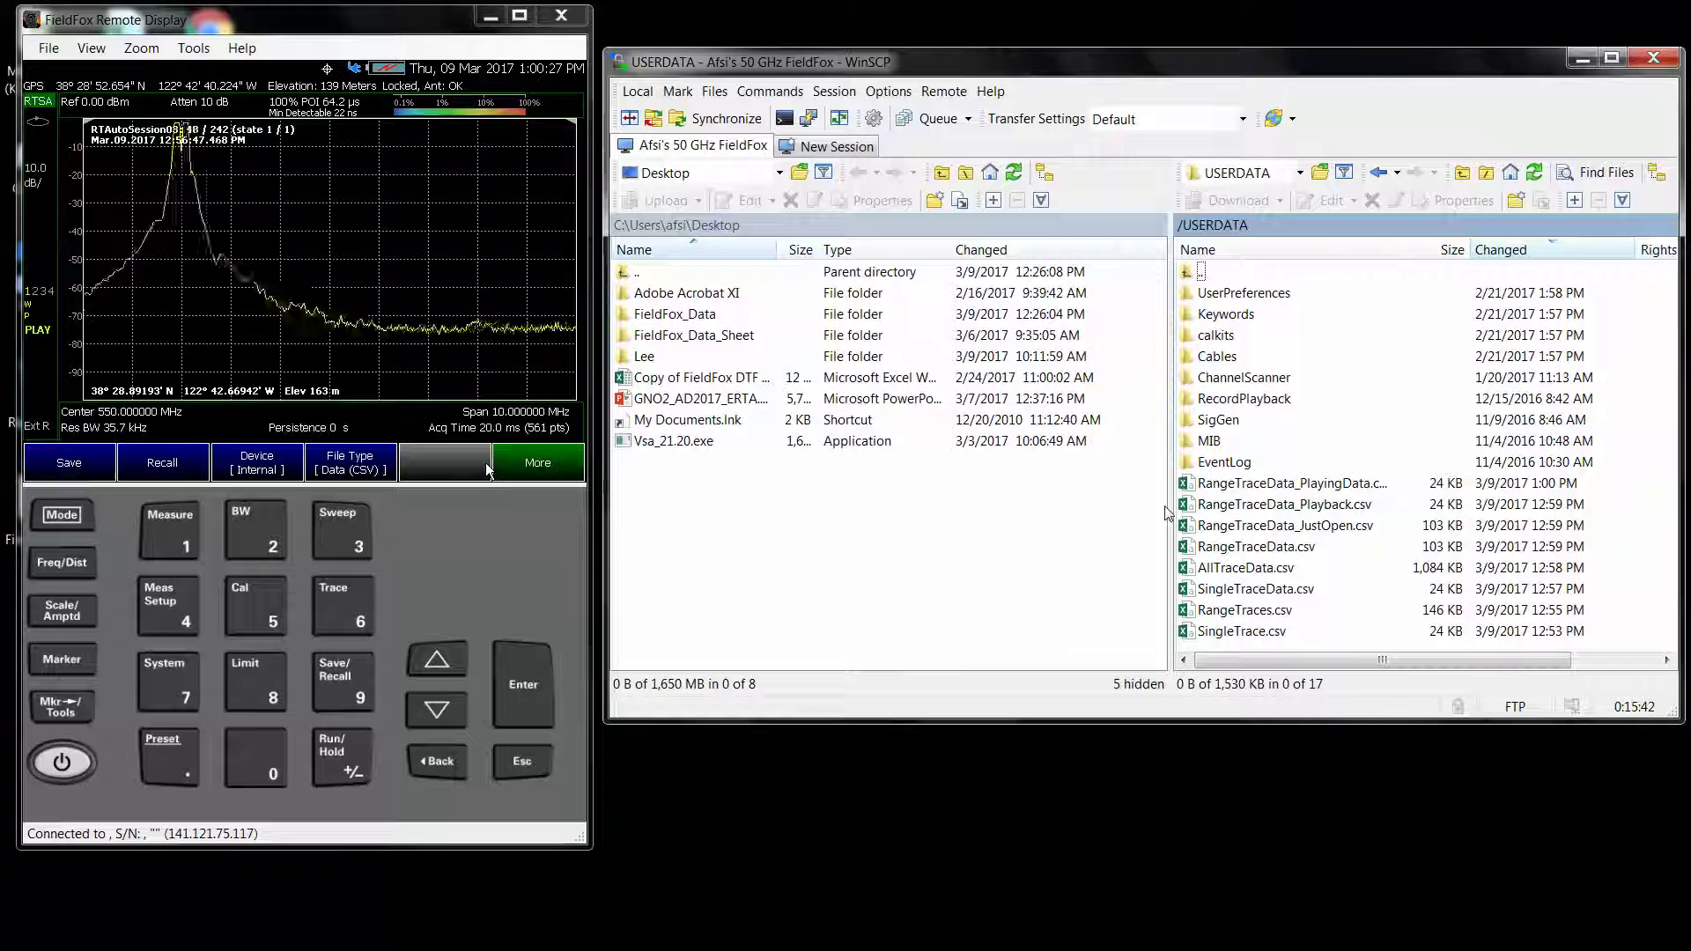
drag(1167, 513, 1043, 513)
click(1123, 487)
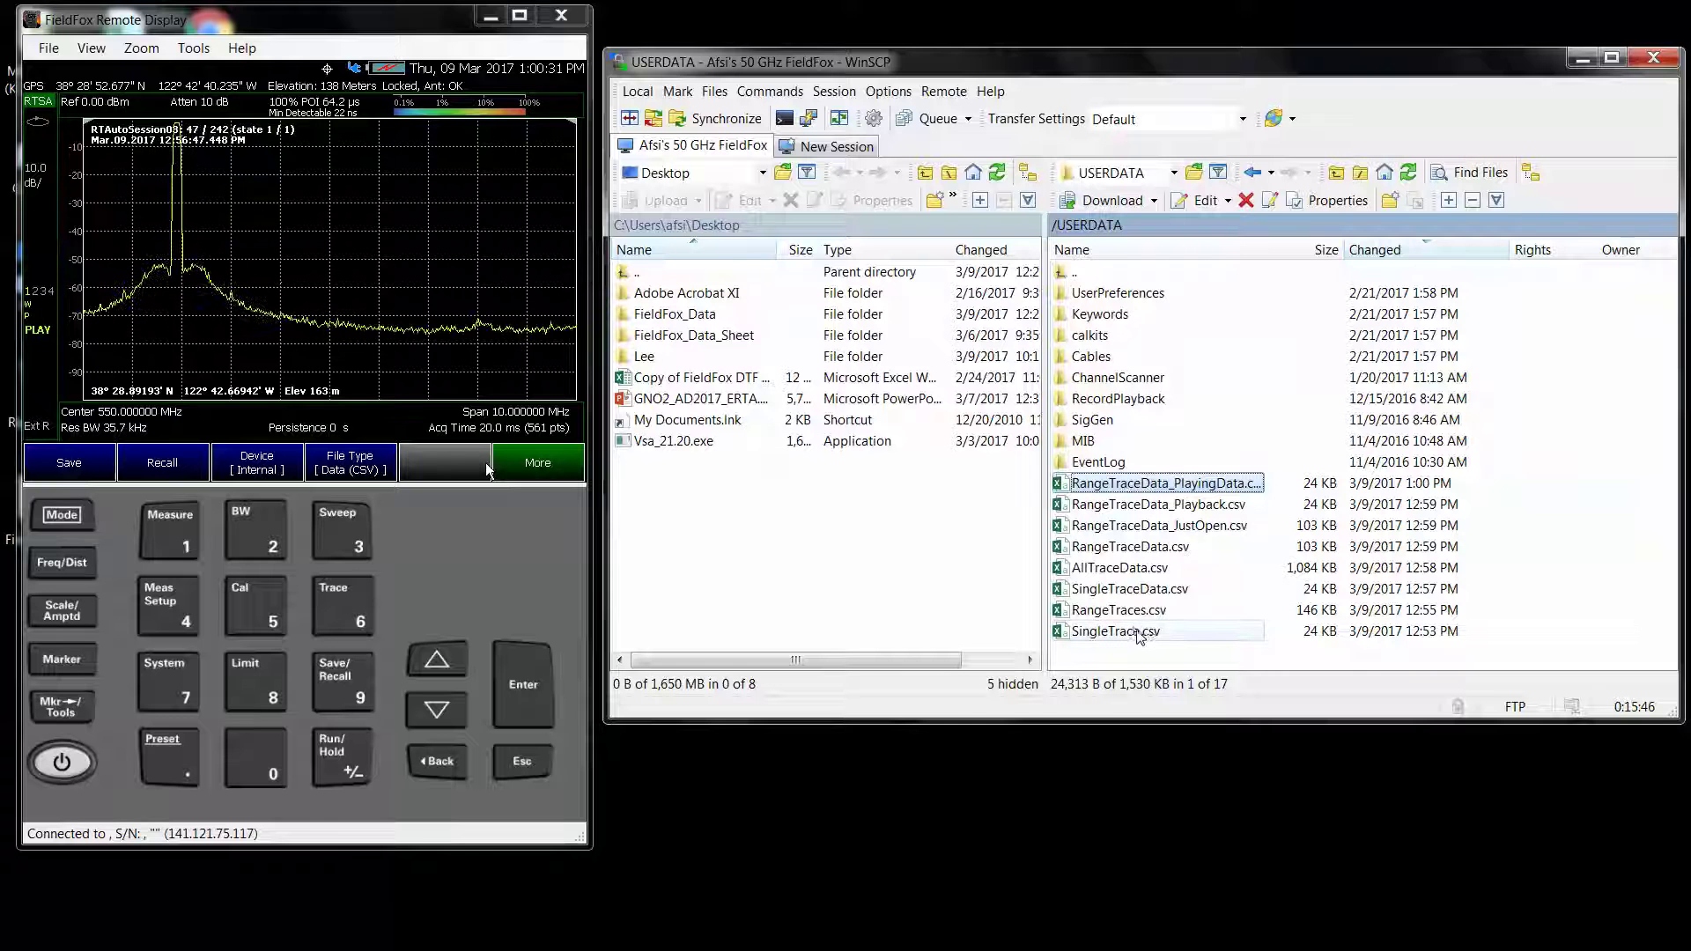
drag(1265, 249, 1365, 247)
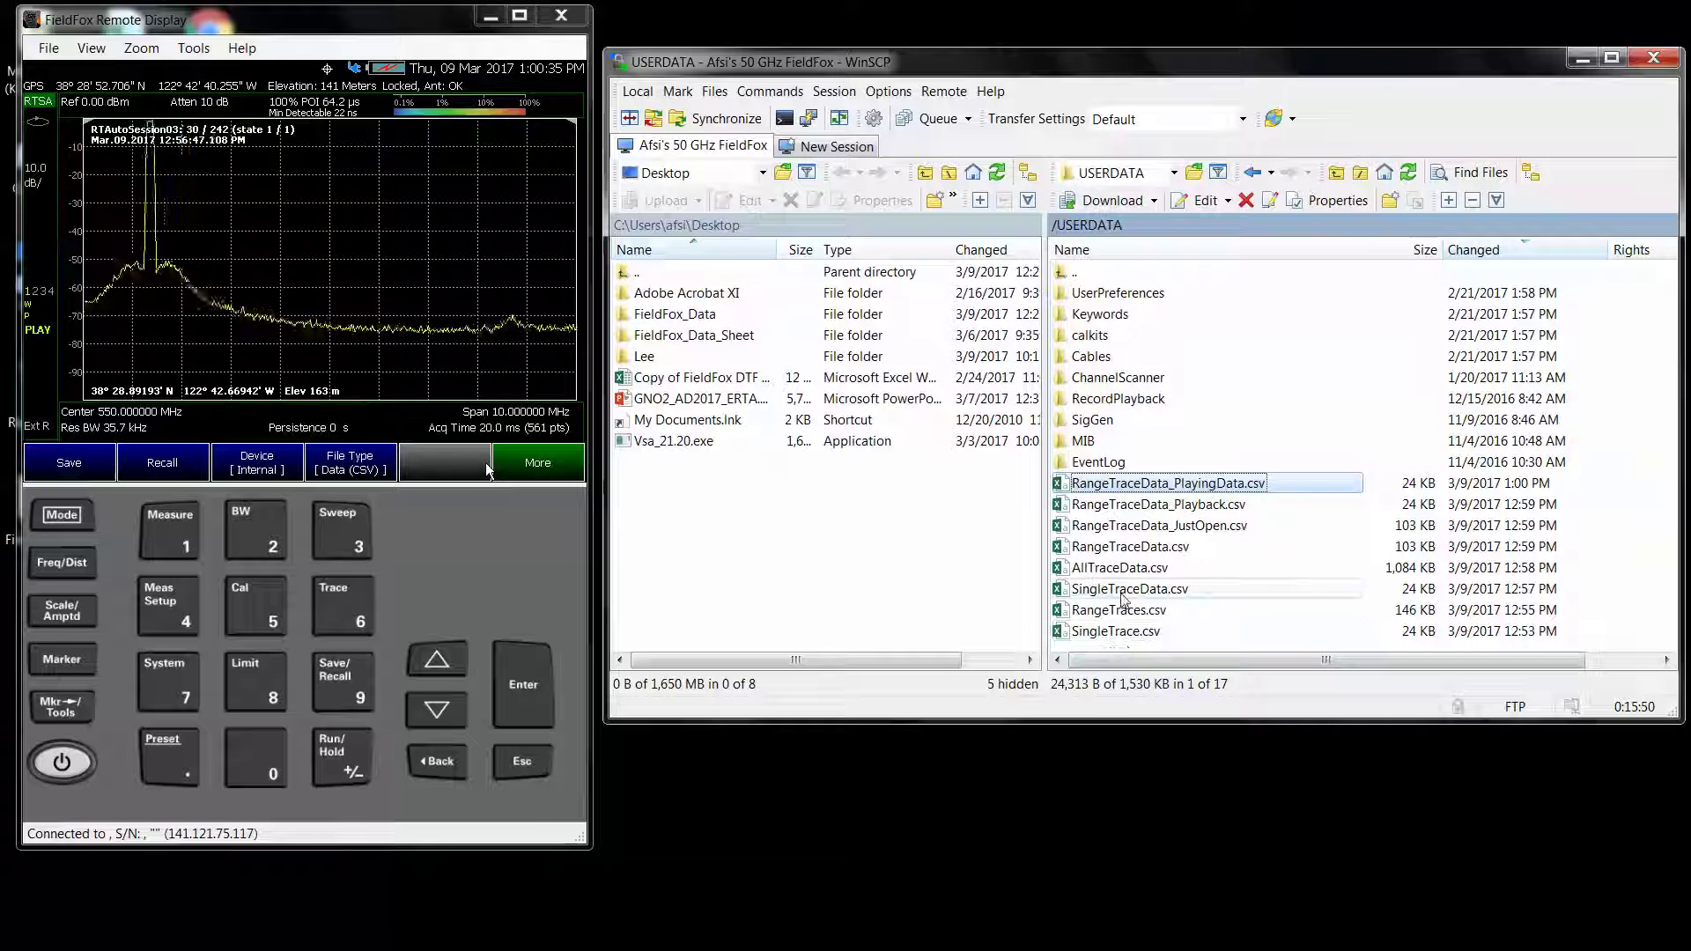
shift+click(1122, 588)
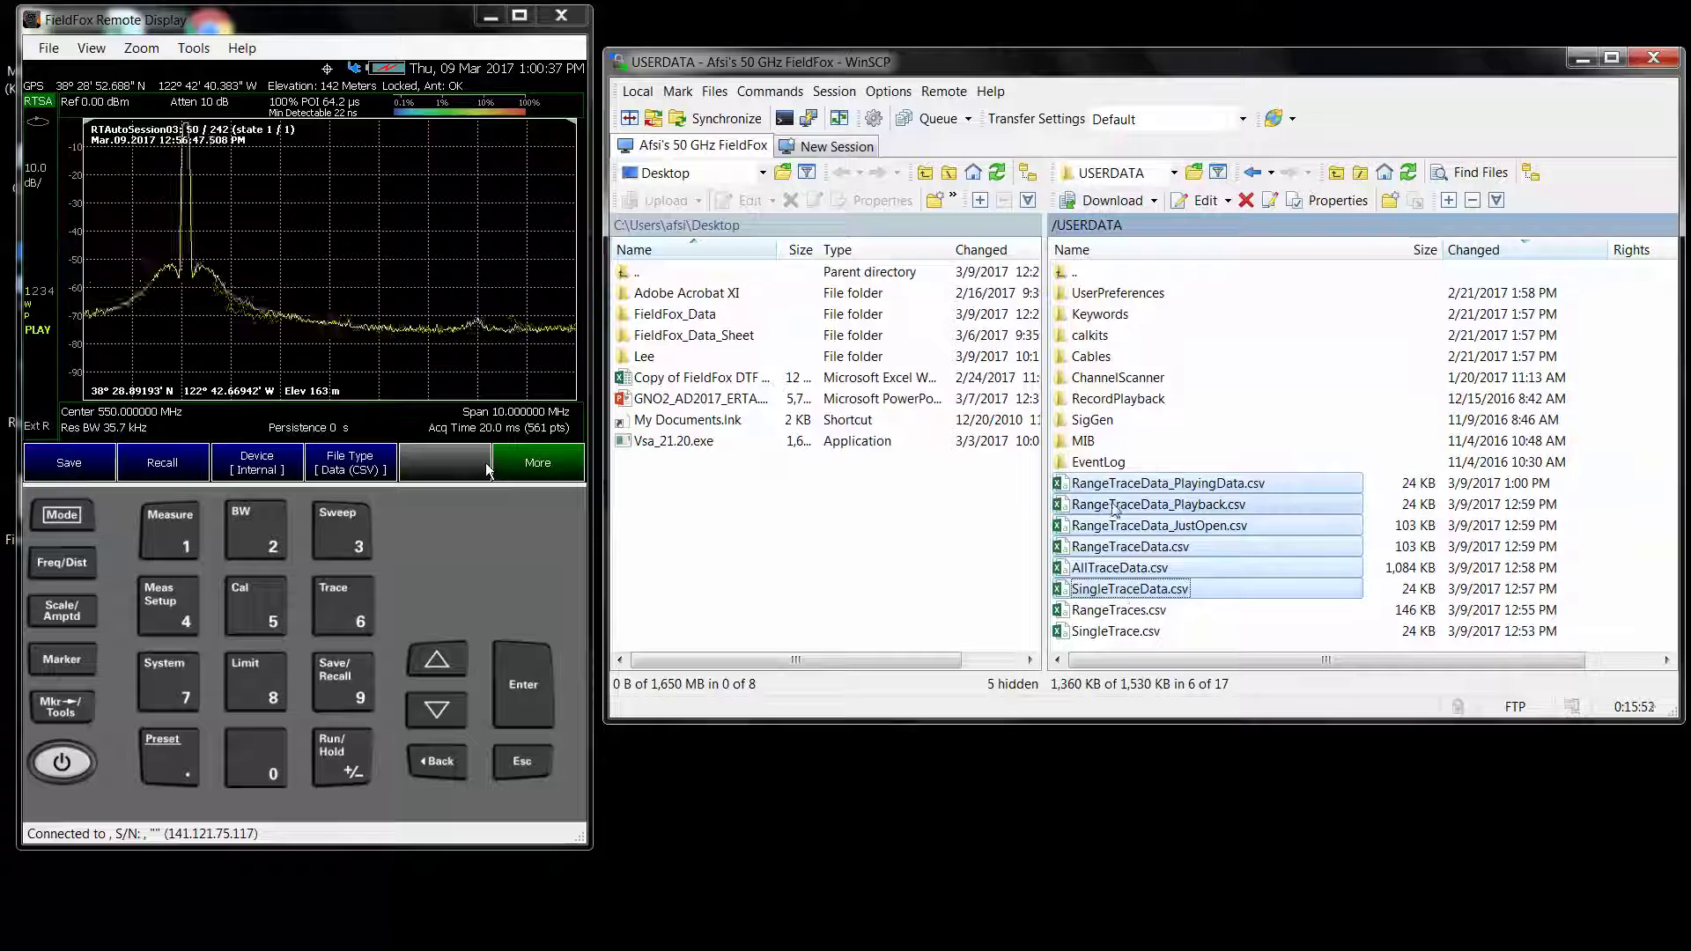
drag(1145, 525, 726, 321)
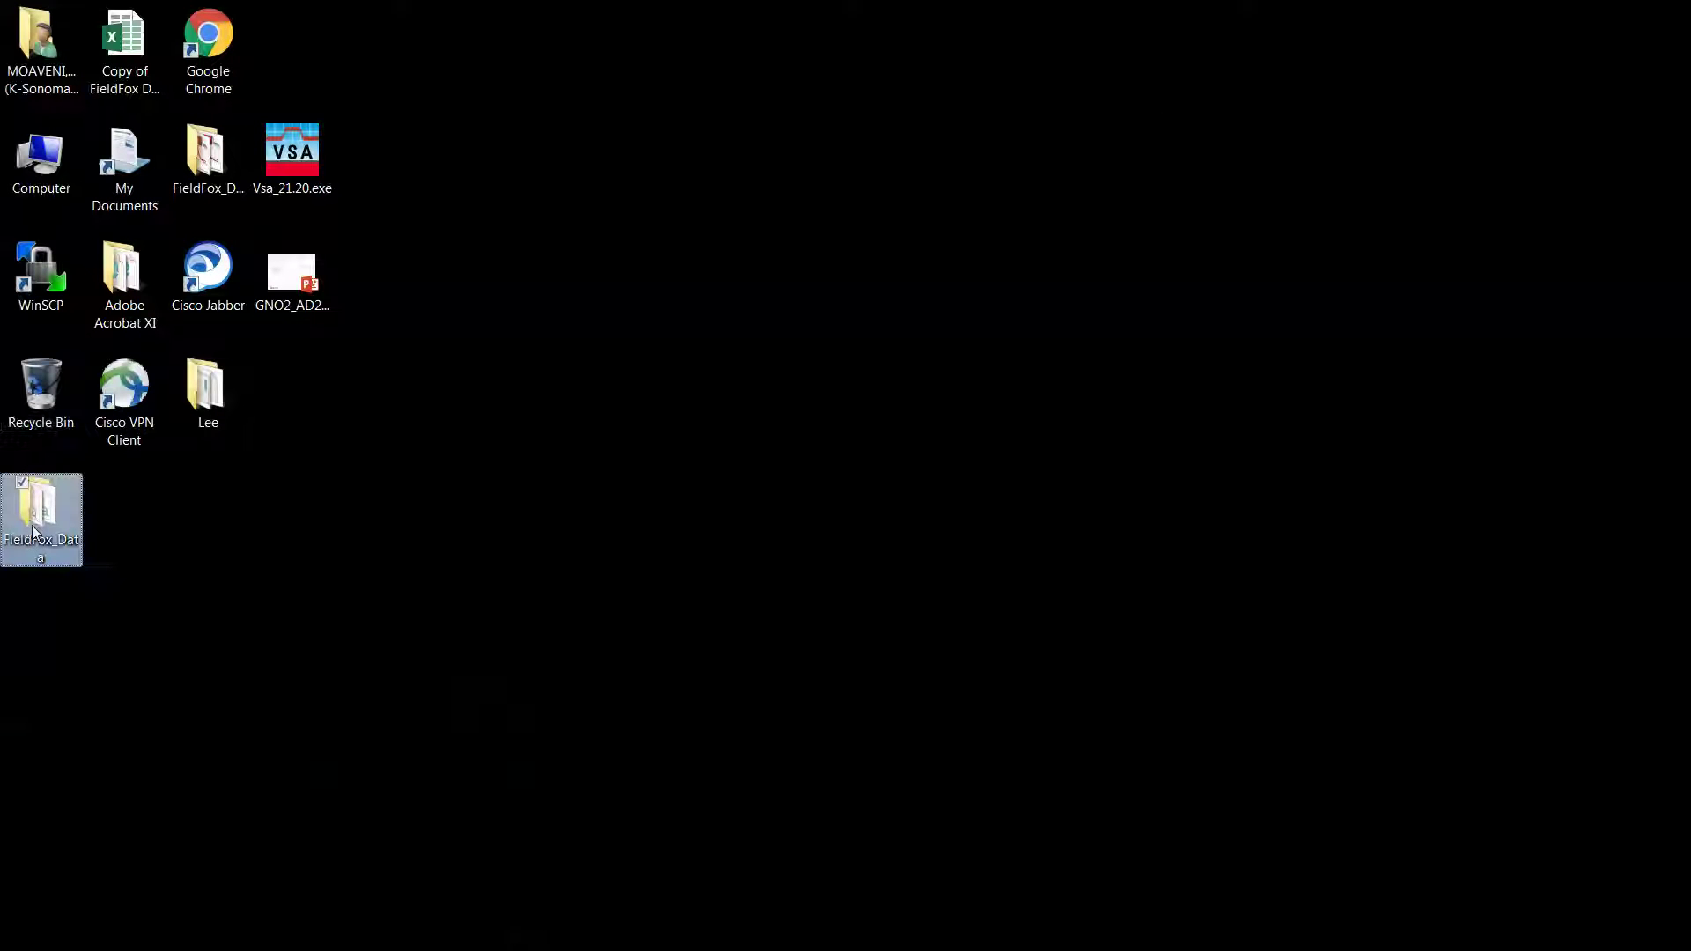
- Open the desktop FieldFox_Data folder, move its window up-left, and open SingleTraceData.csv
double_click(32, 530)
drag(680, 333, 361, 86)
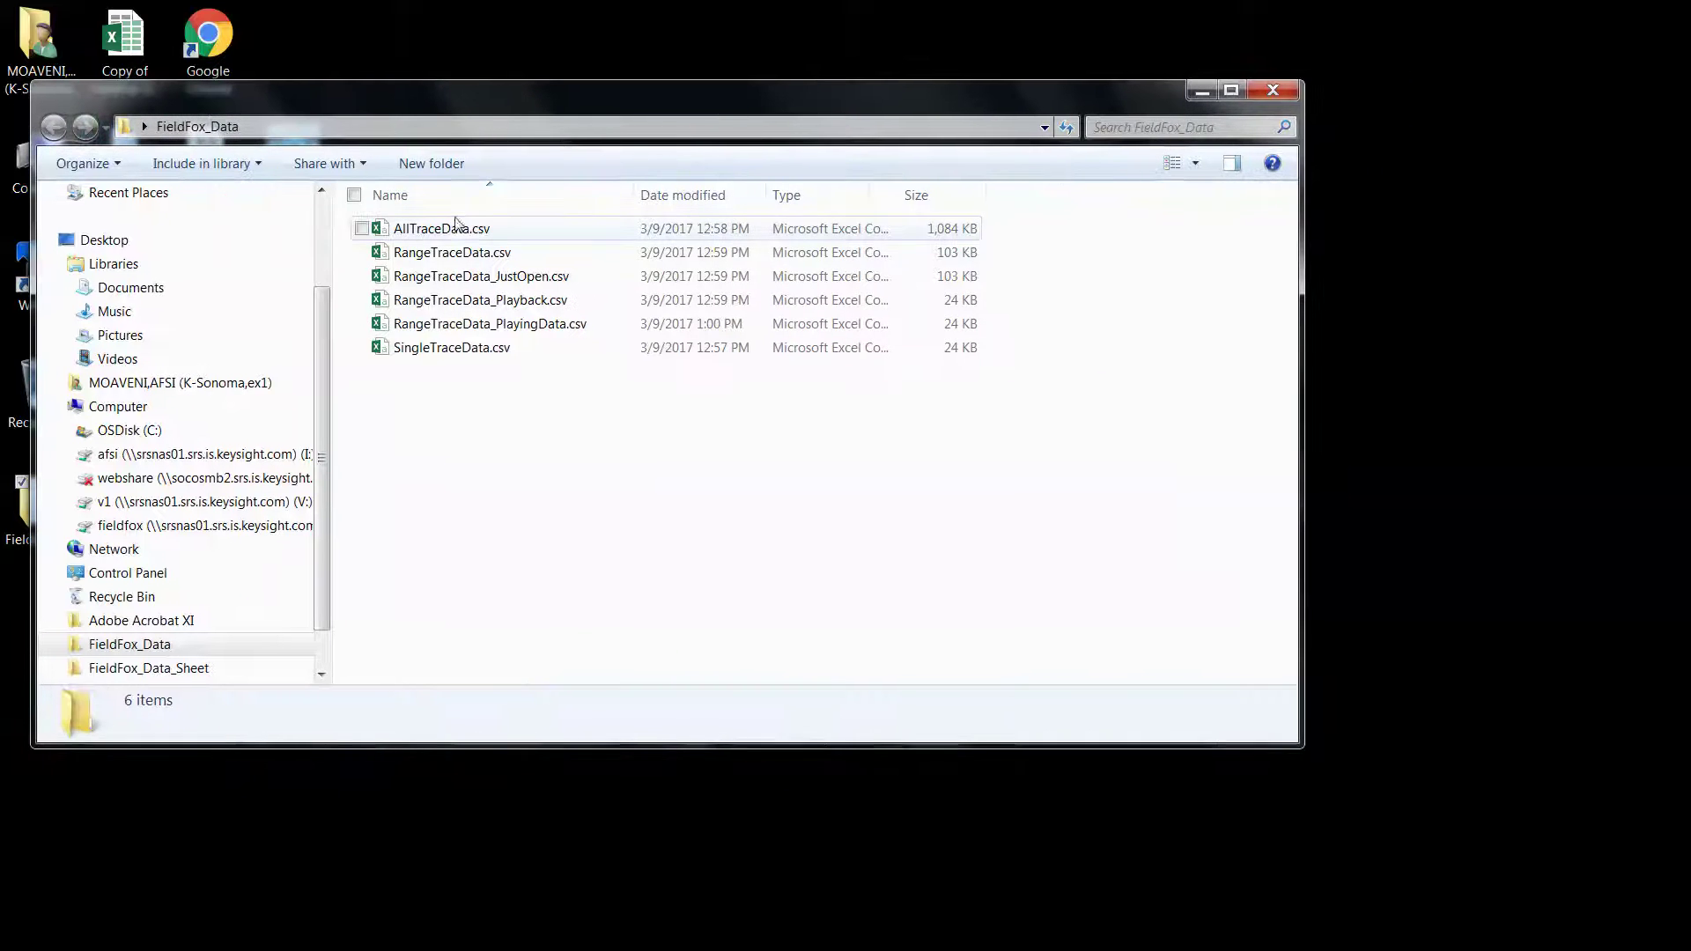
click(475, 355)
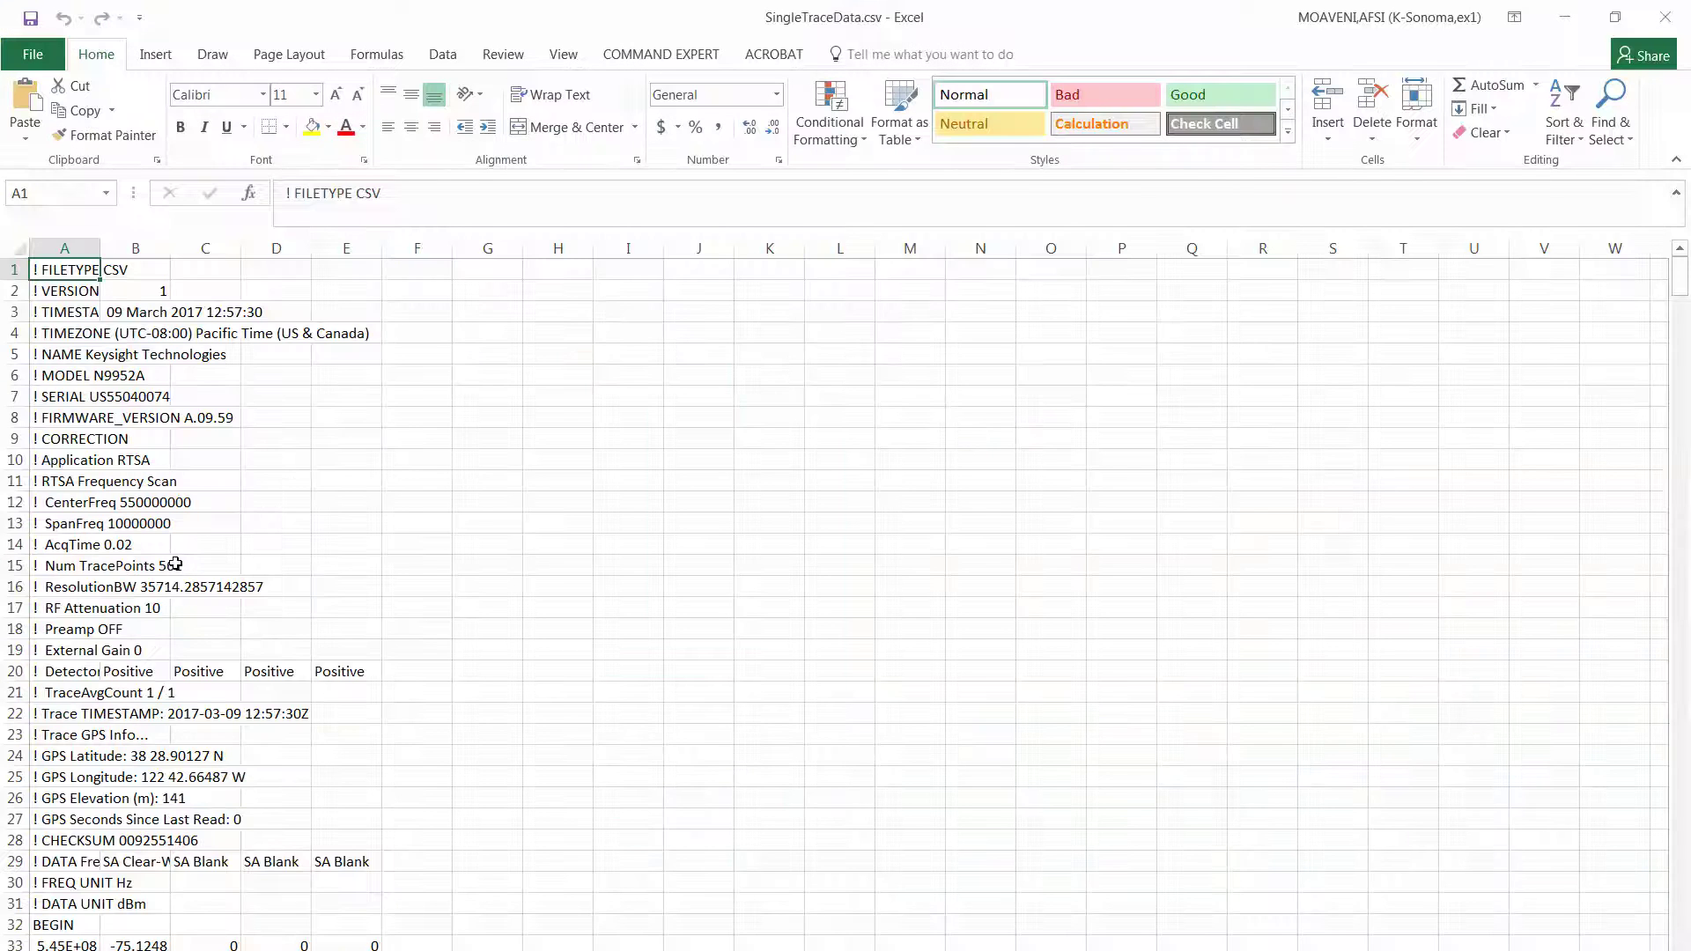
click(176, 563)
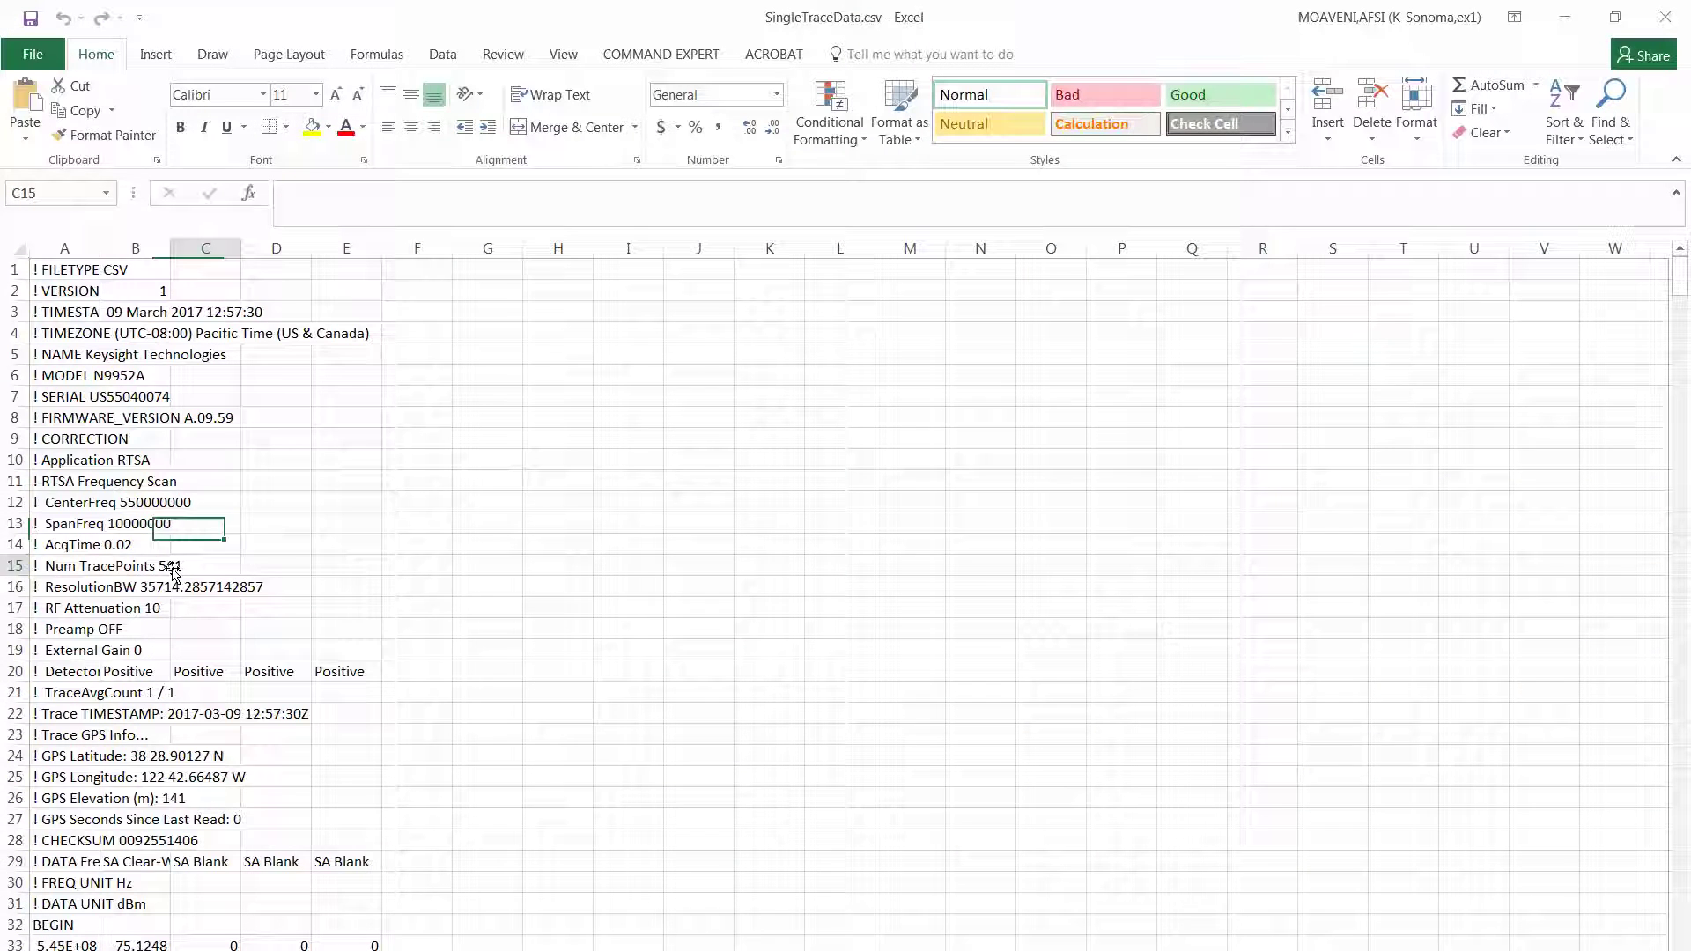
scroll(203, 537, down, 8)
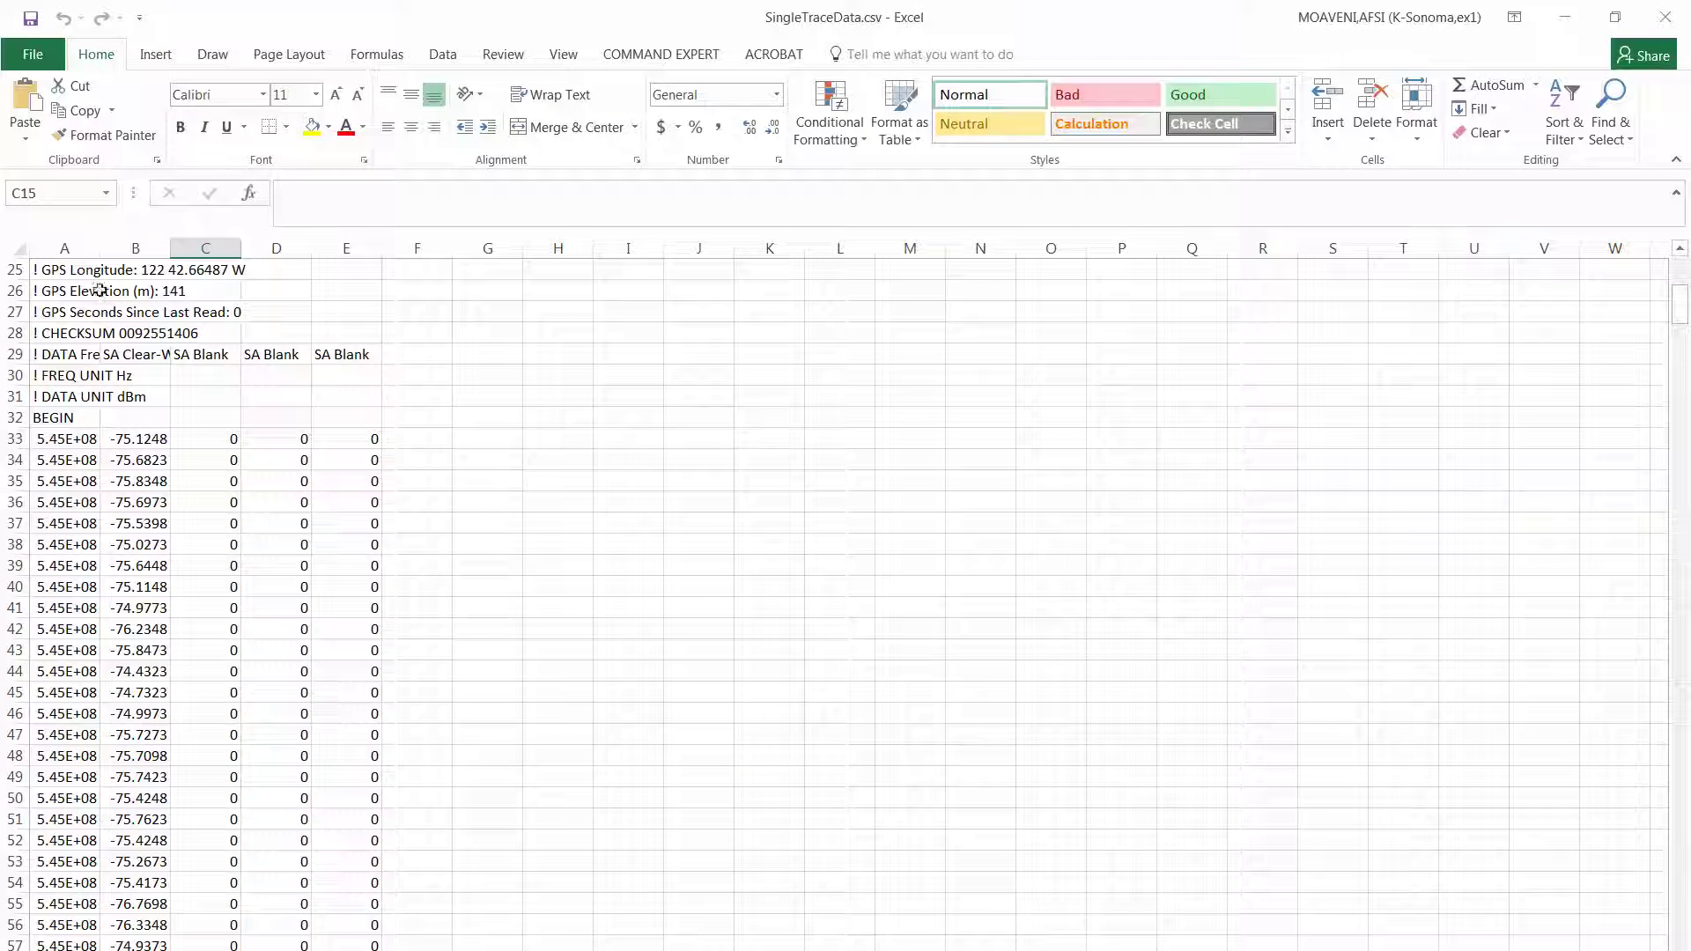
scroll(169, 540, up, 8)
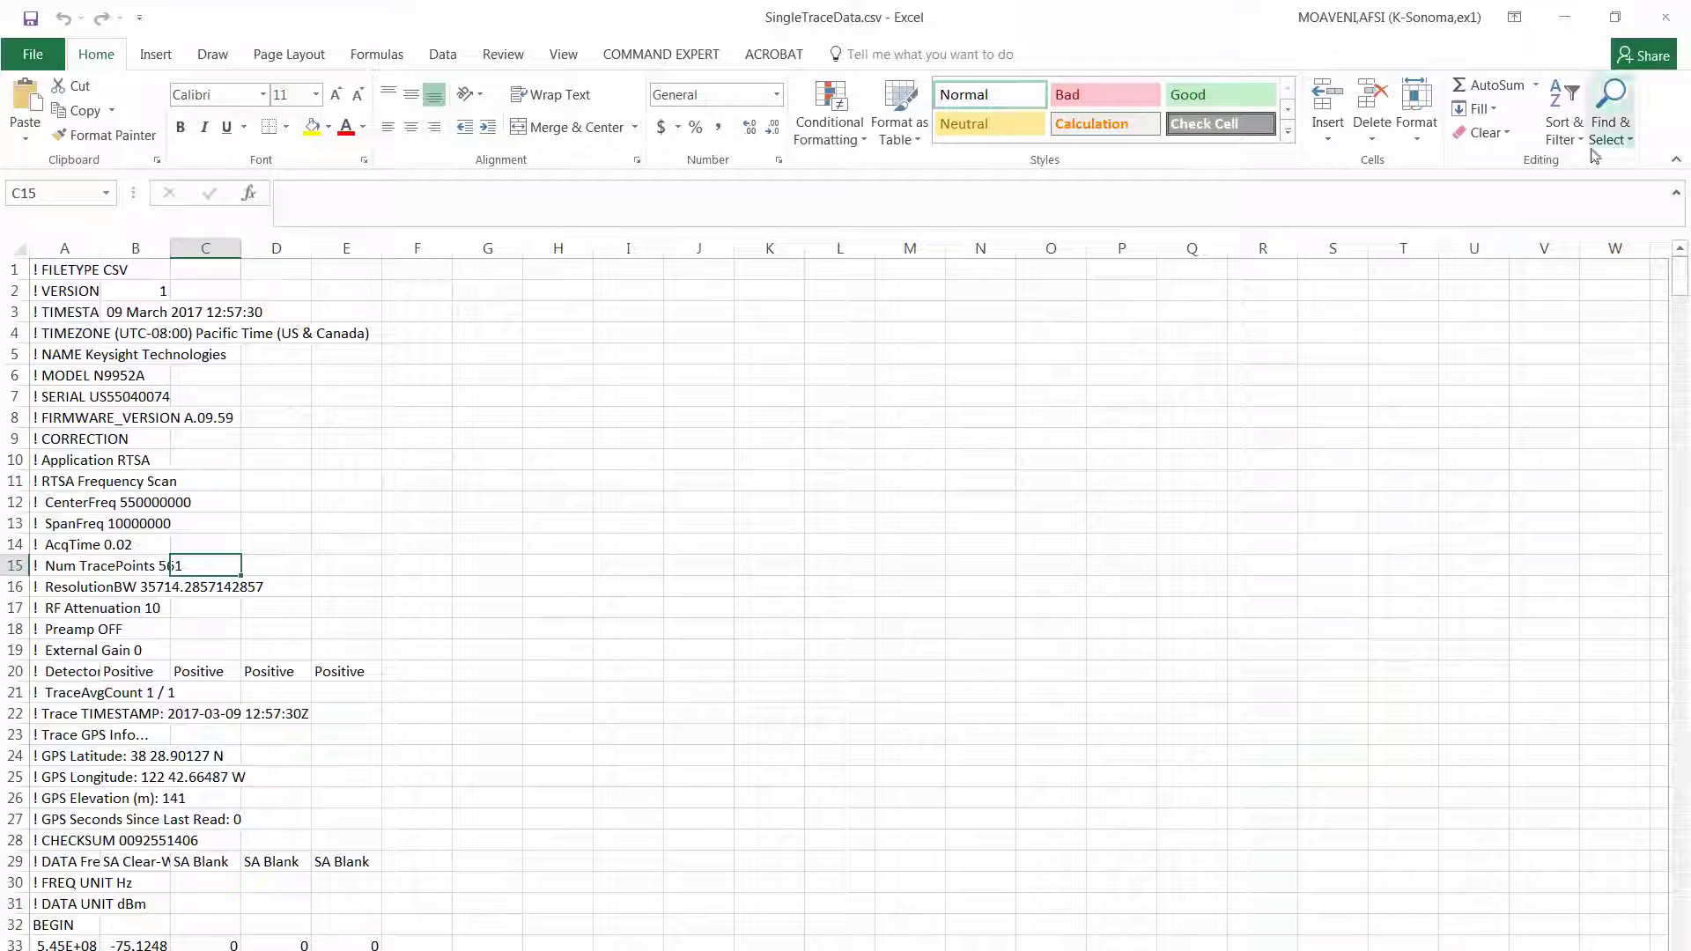
- Close SingleTraceData.csv without saving and open AllTraceData.csv
click(1675, 19)
click(862, 549)
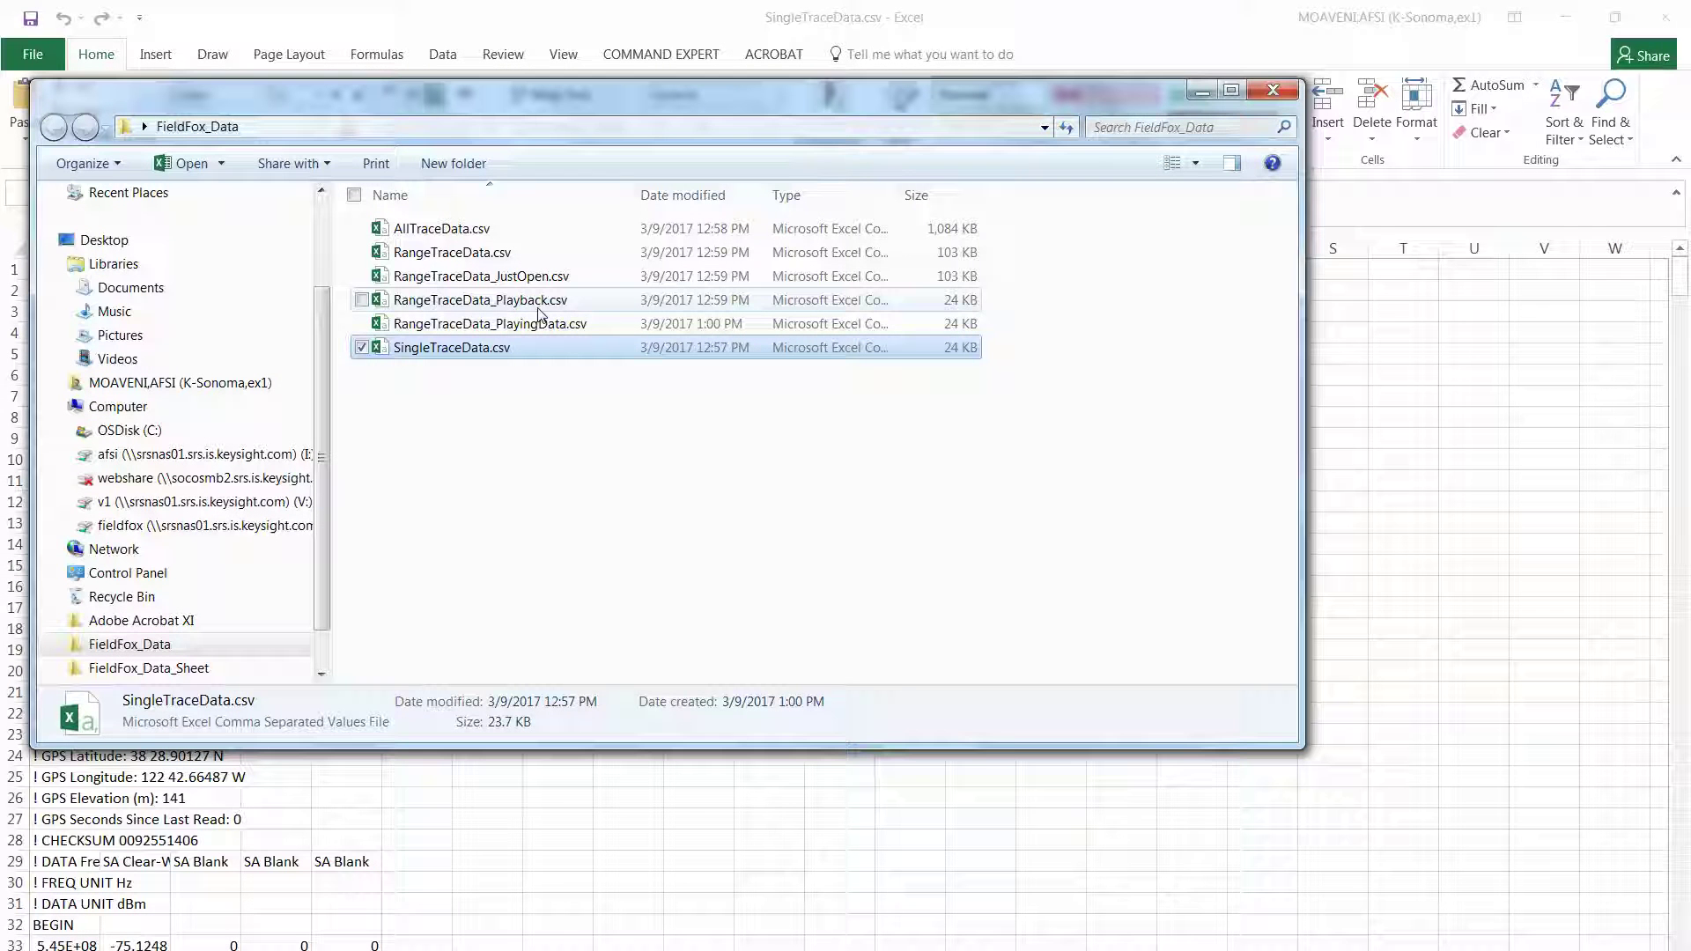
click(528, 255)
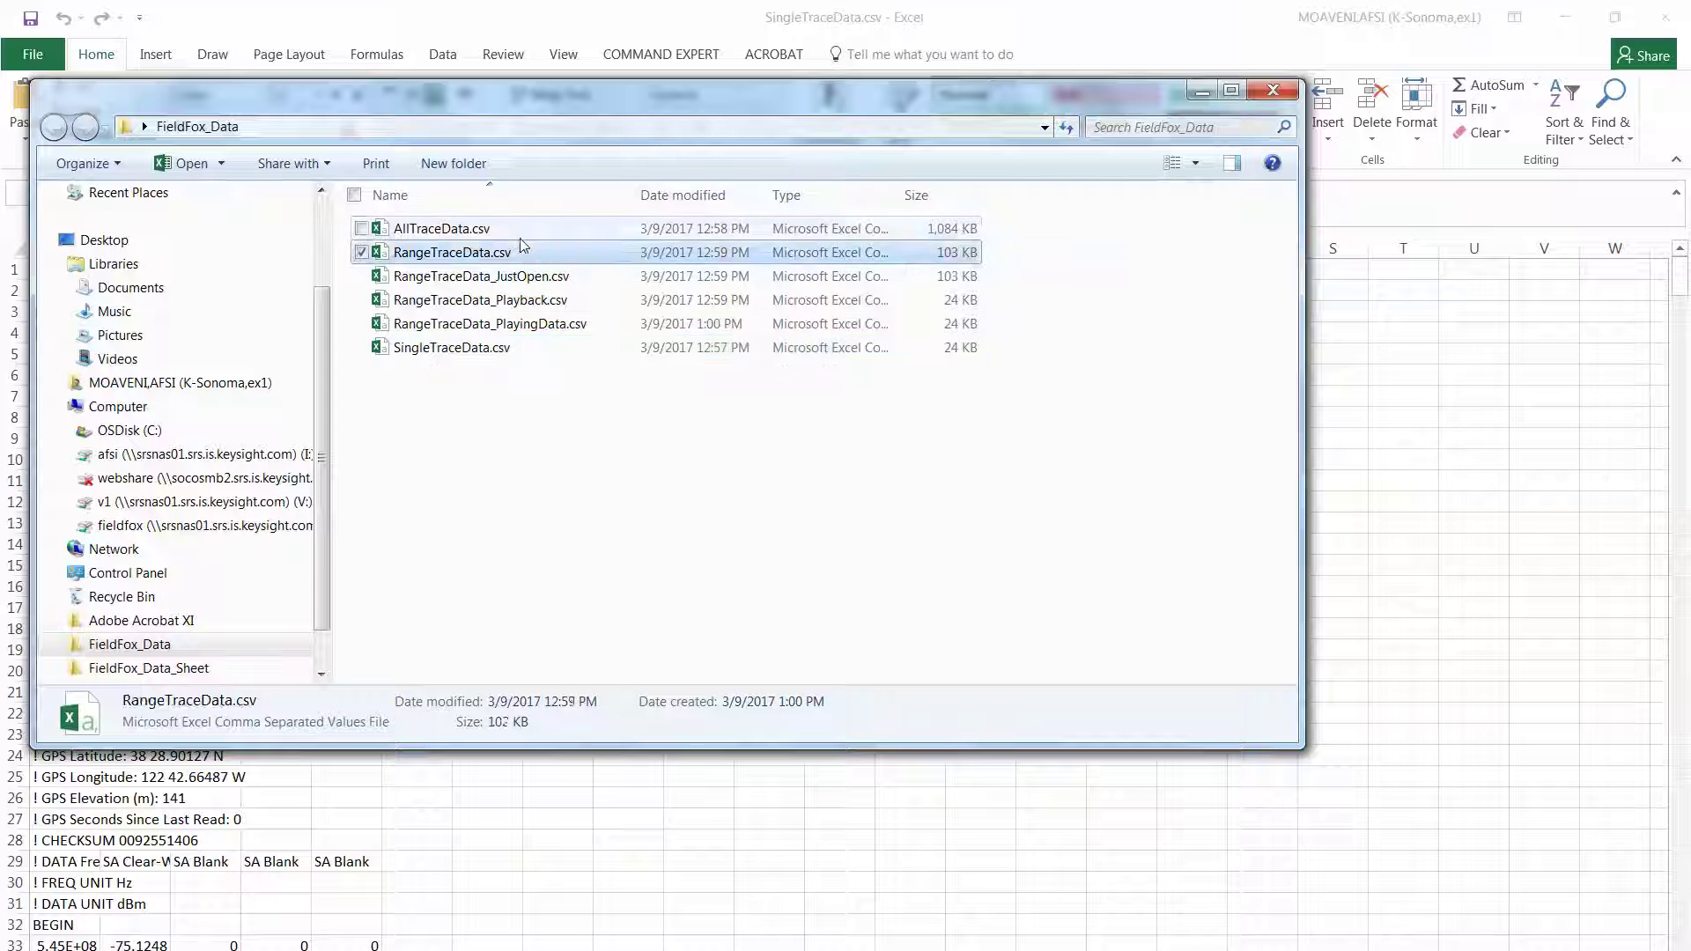
click(520, 235)
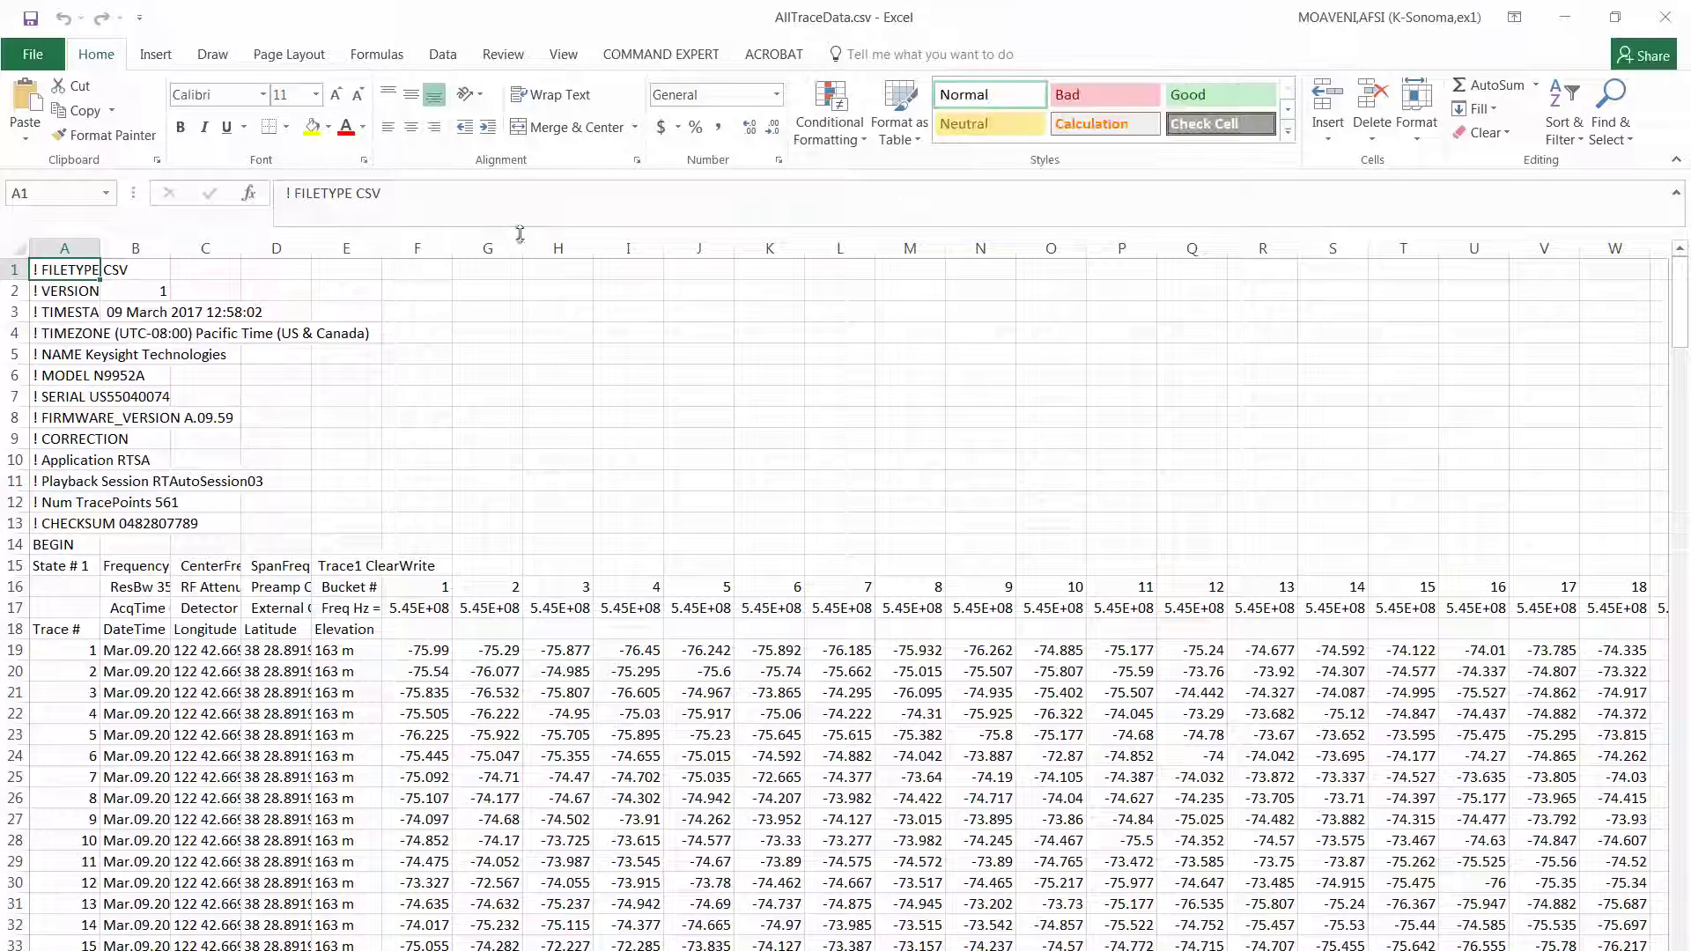
- Step along the bucket numbers in row 16 from F16, then return to the row start
click(422, 565)
click(443, 590)
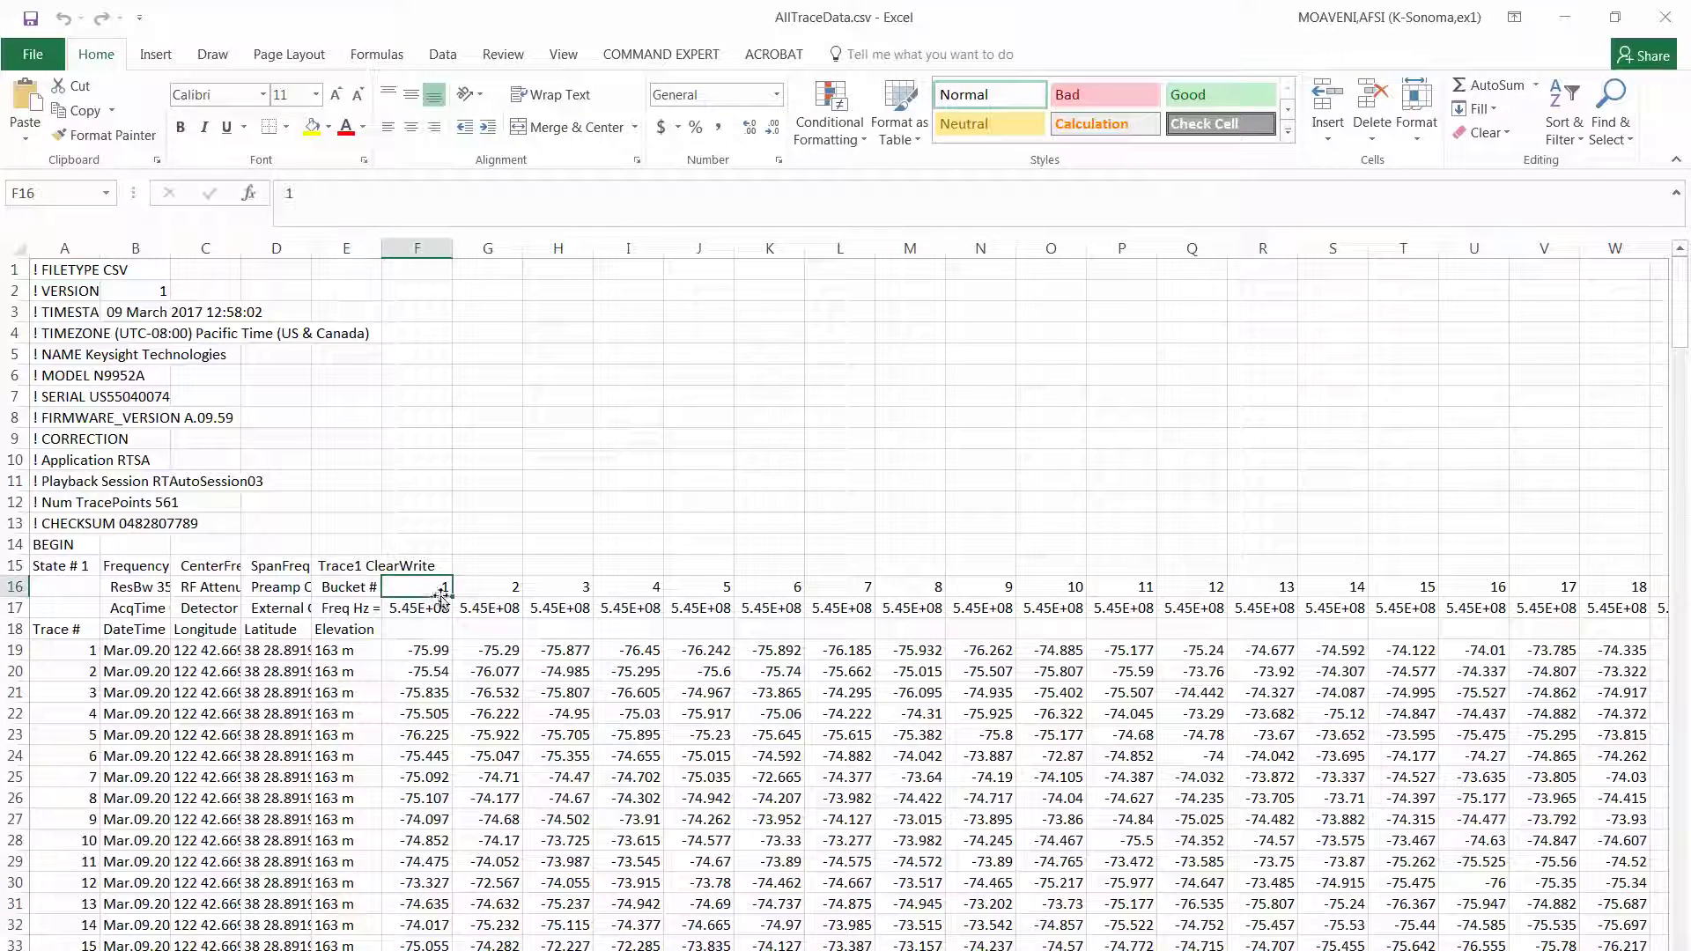
key(Right)
key(Right)
key(Right)
key(Right)
key(Right)
key(Right)
key(Right)
key(Right)
key(Right)
key(Right)
key(Right)
key(Right)
key(Right)
key(Right)
key(Right)
key(Right)
key(Right)
key(Right)
key(Right)
key(Right)
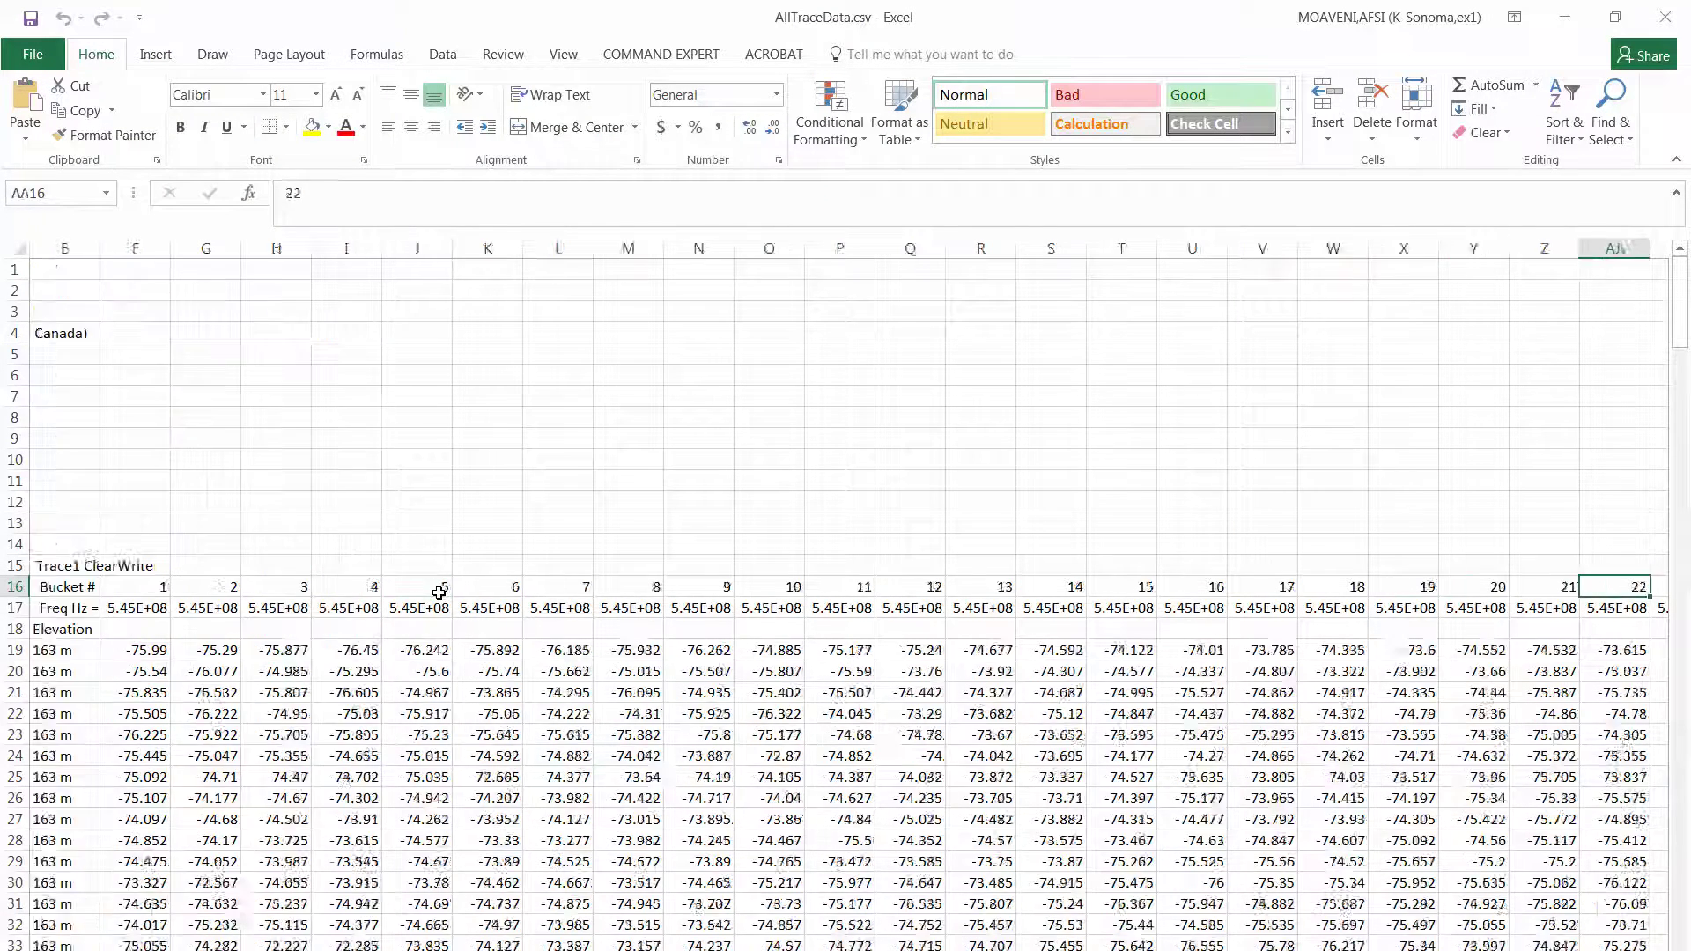
key(Right)
key(Right)
key(Right)
key(Right)
key(Right)
key(Right)
key(Right)
key(Right)
key(Right)
key(Right)
key(Right)
key(Right)
key(Right)
key(Right)
key(Right)
key(Right)
key(Right)
key(Right)
key(Right)
key(Right)
key(Home)
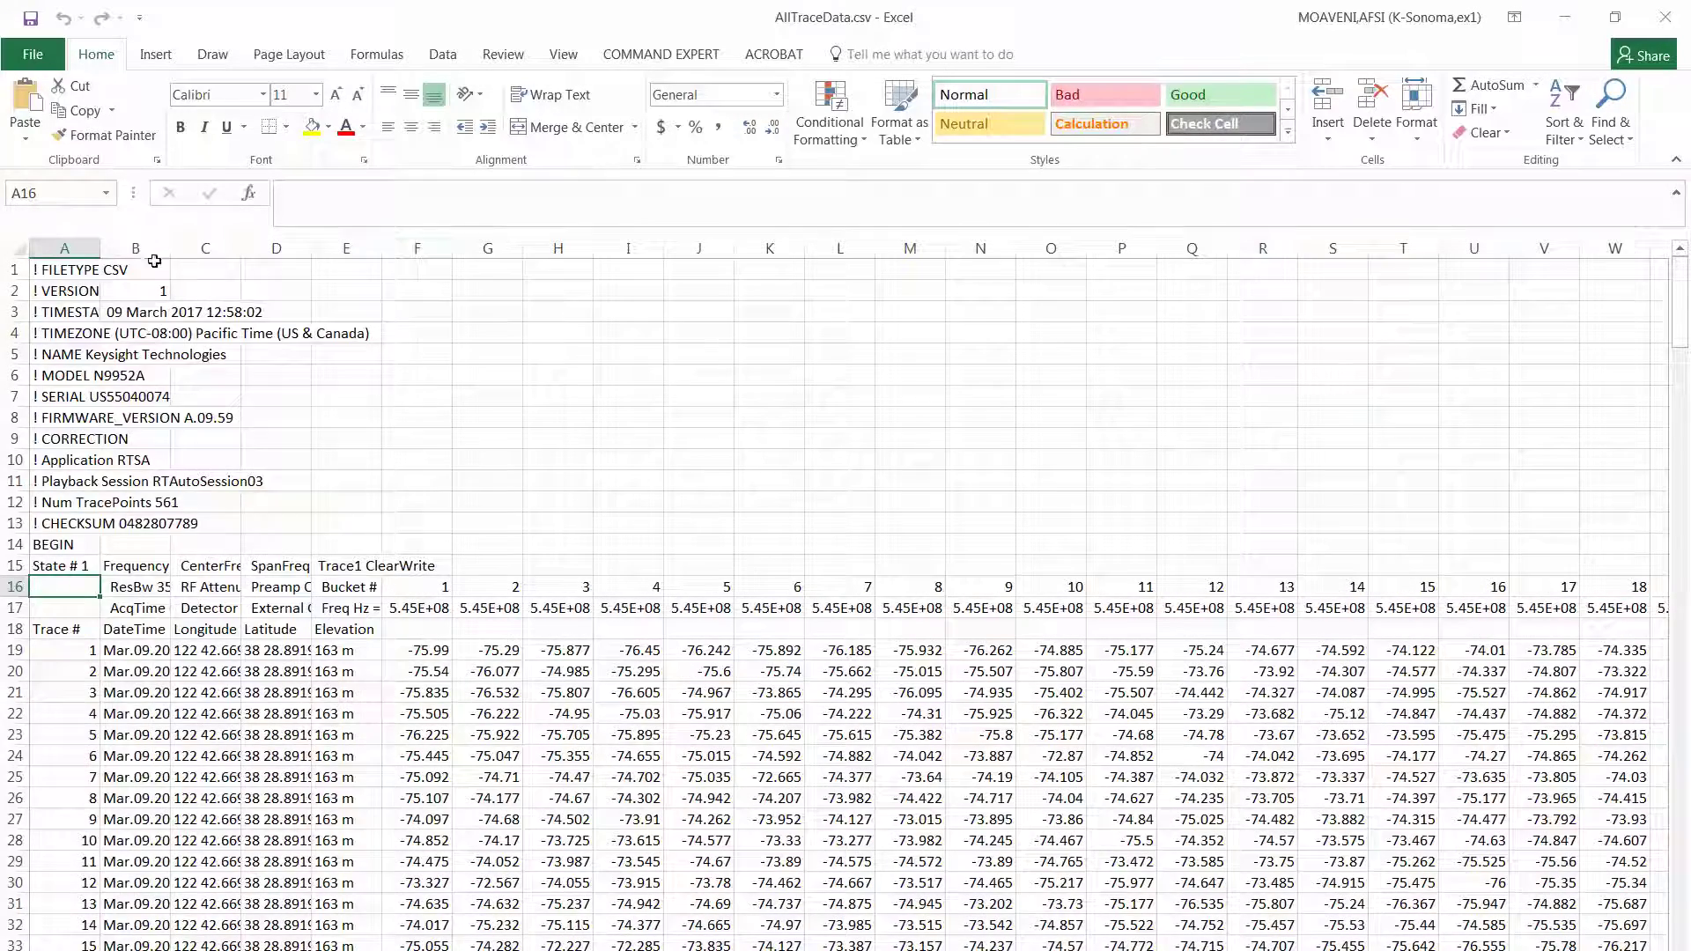
- Autofit columns B–F to their contents, then close AllTraceData.csv
drag(138, 249, 385, 248)
double_click(383, 248)
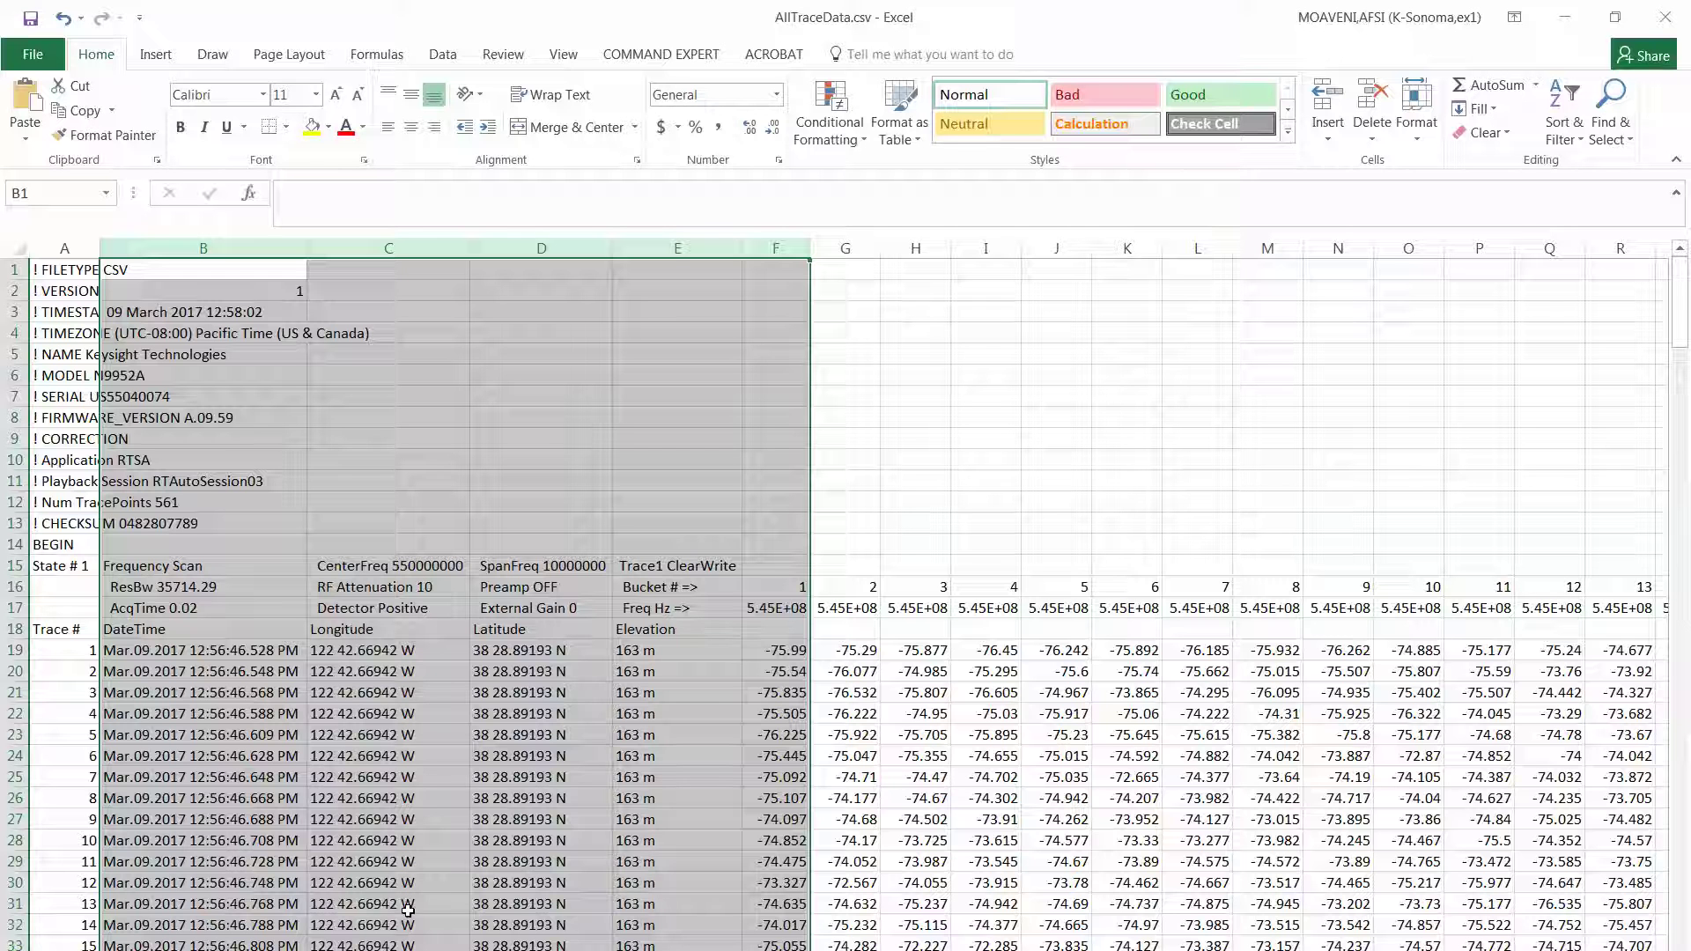
click(1672, 20)
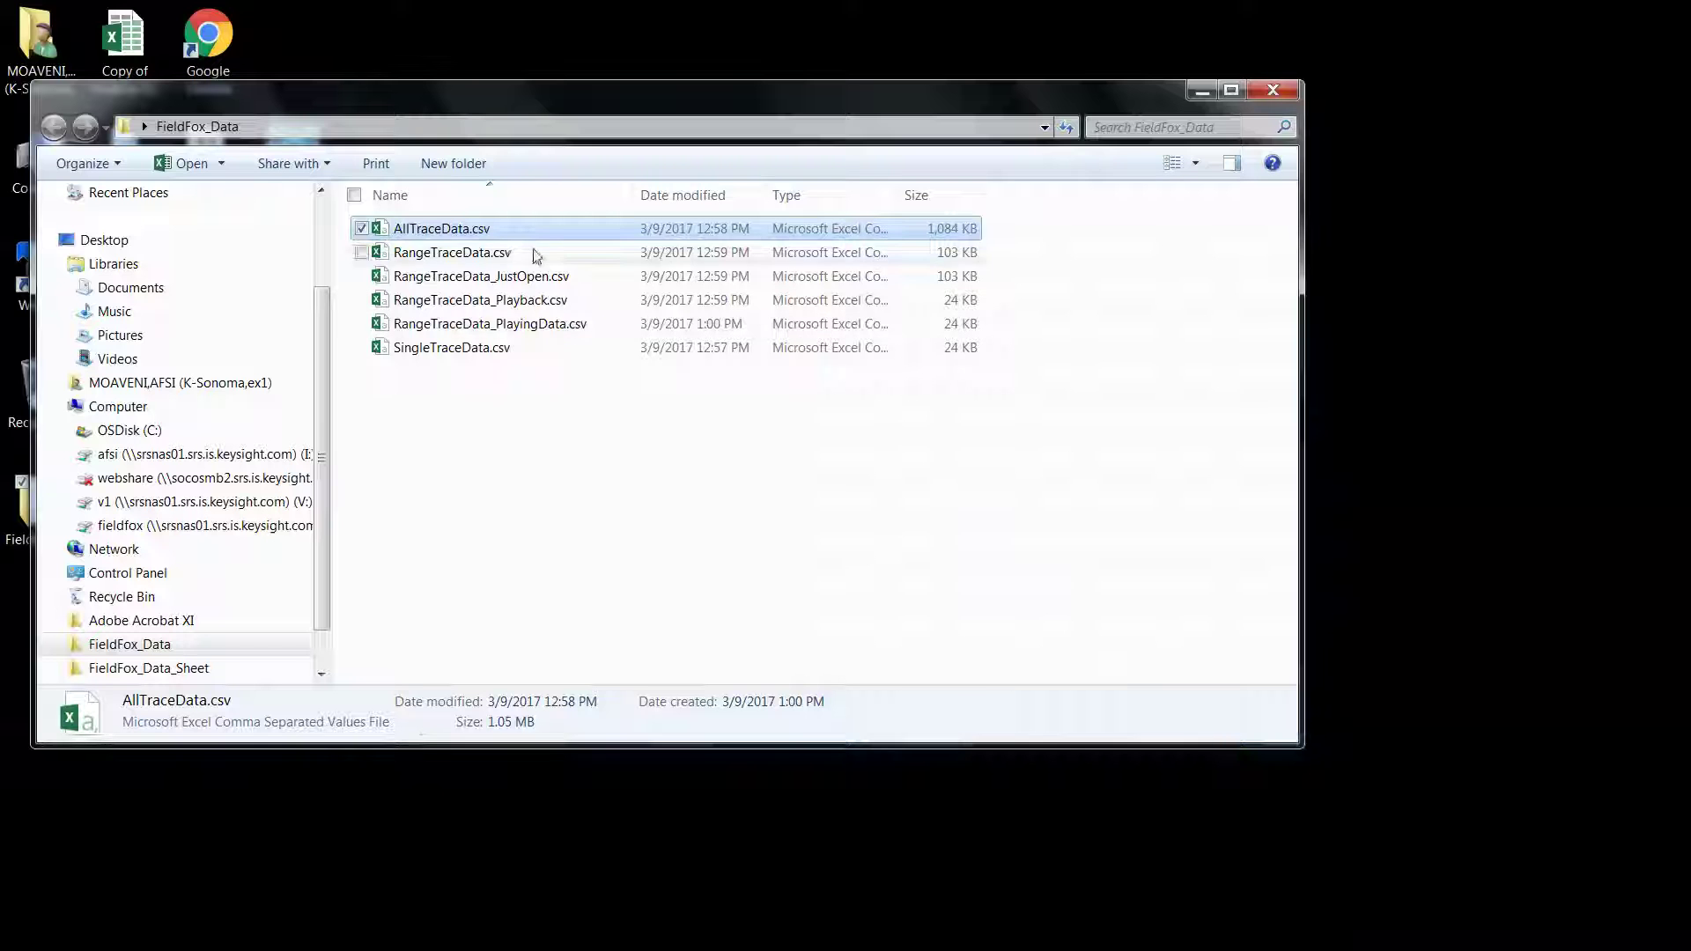
- Open RangeTraceData.csv and step through the row 17 frequency buckets from F17 to bucket 166
double_click(536, 254)
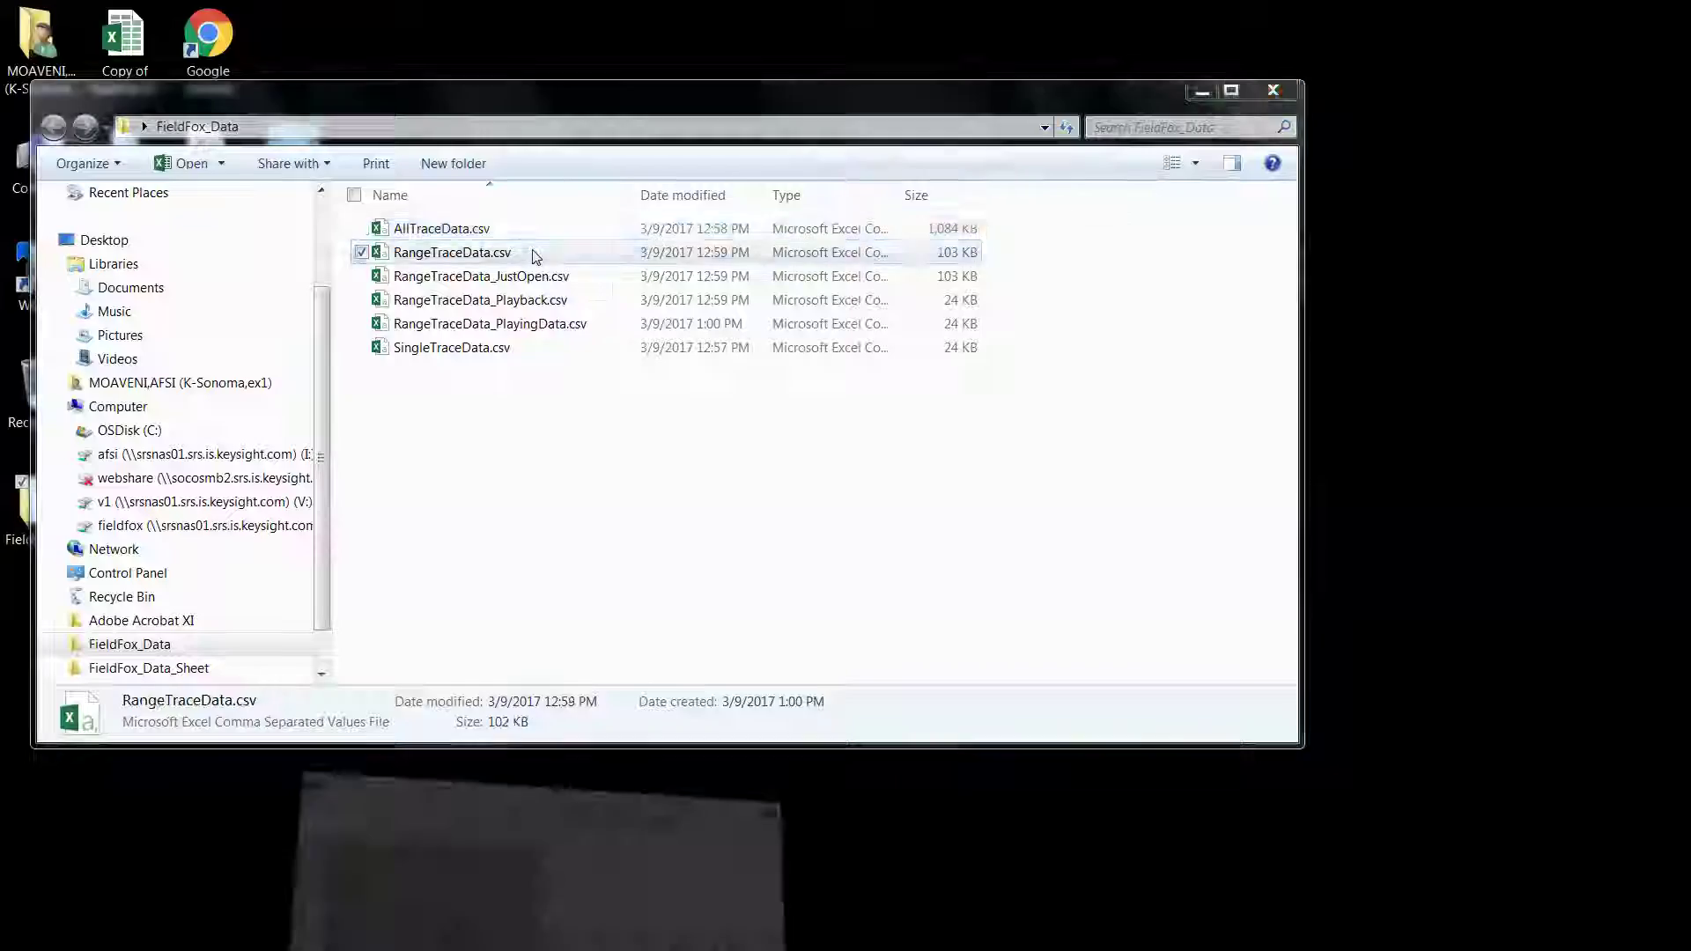
click(405, 612)
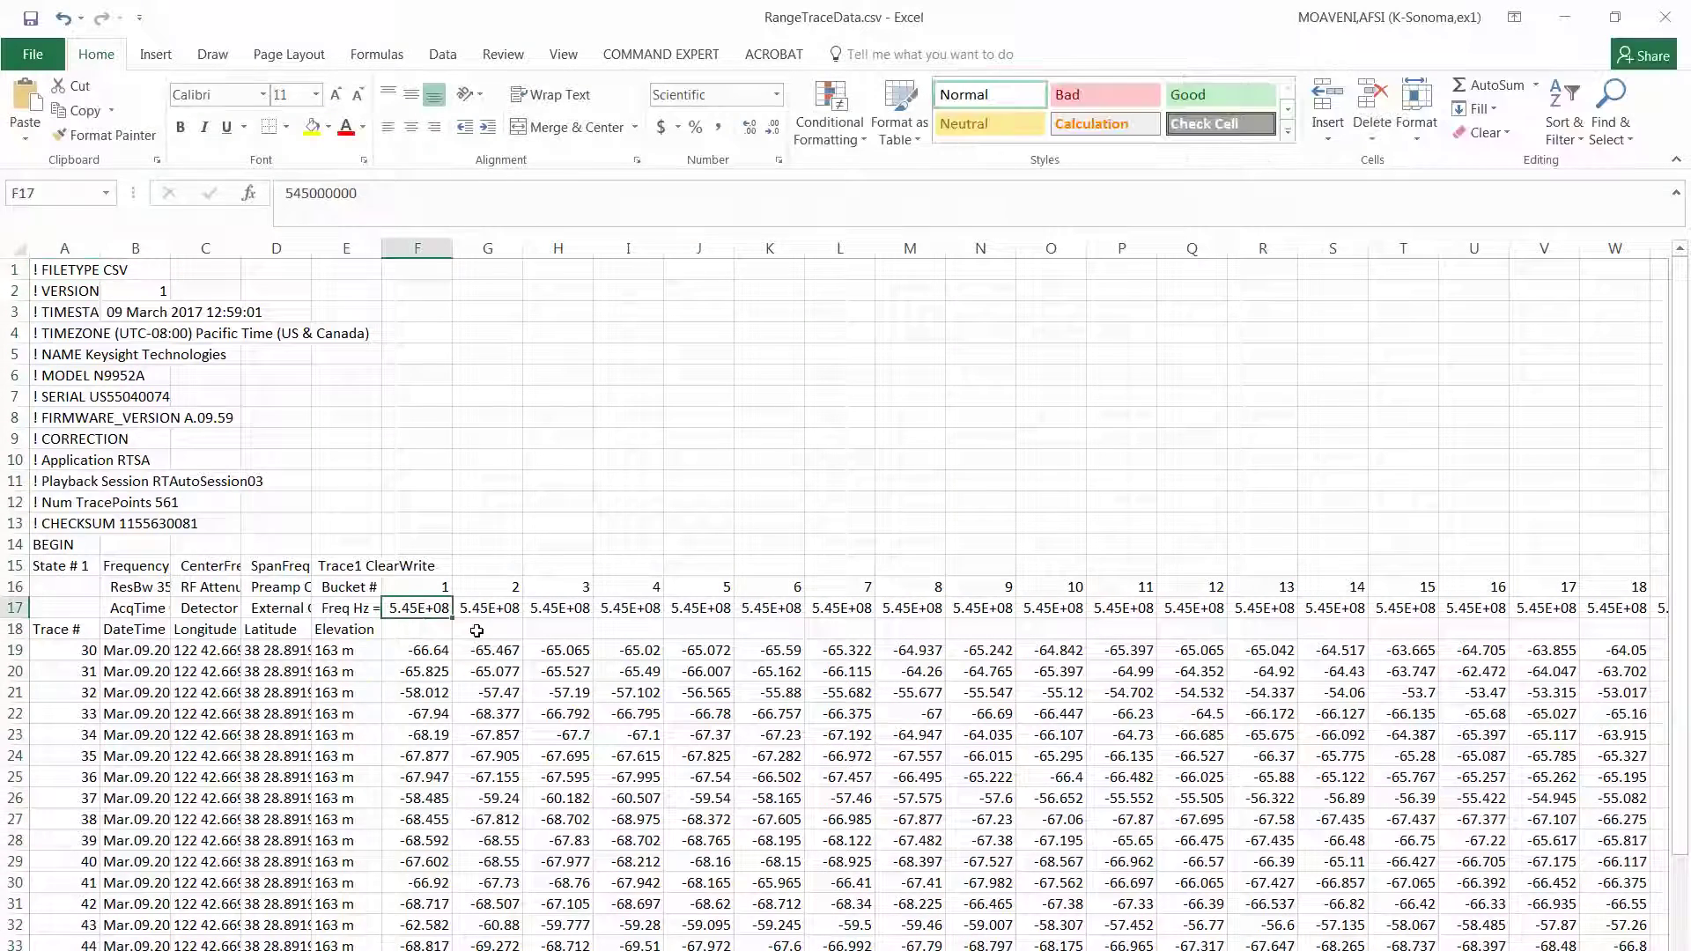
key(Right)
key(Right)
key(Right)
key(Right)
key(Right)
key(Right)
key(Right)
key(Right)
key(Right)
key(Right)
key(Right)
key(Right)
key(Right)
key(Right)
key(Right)
key(Right)
key(Right)
key(Right)
key(Right)
key(Right)
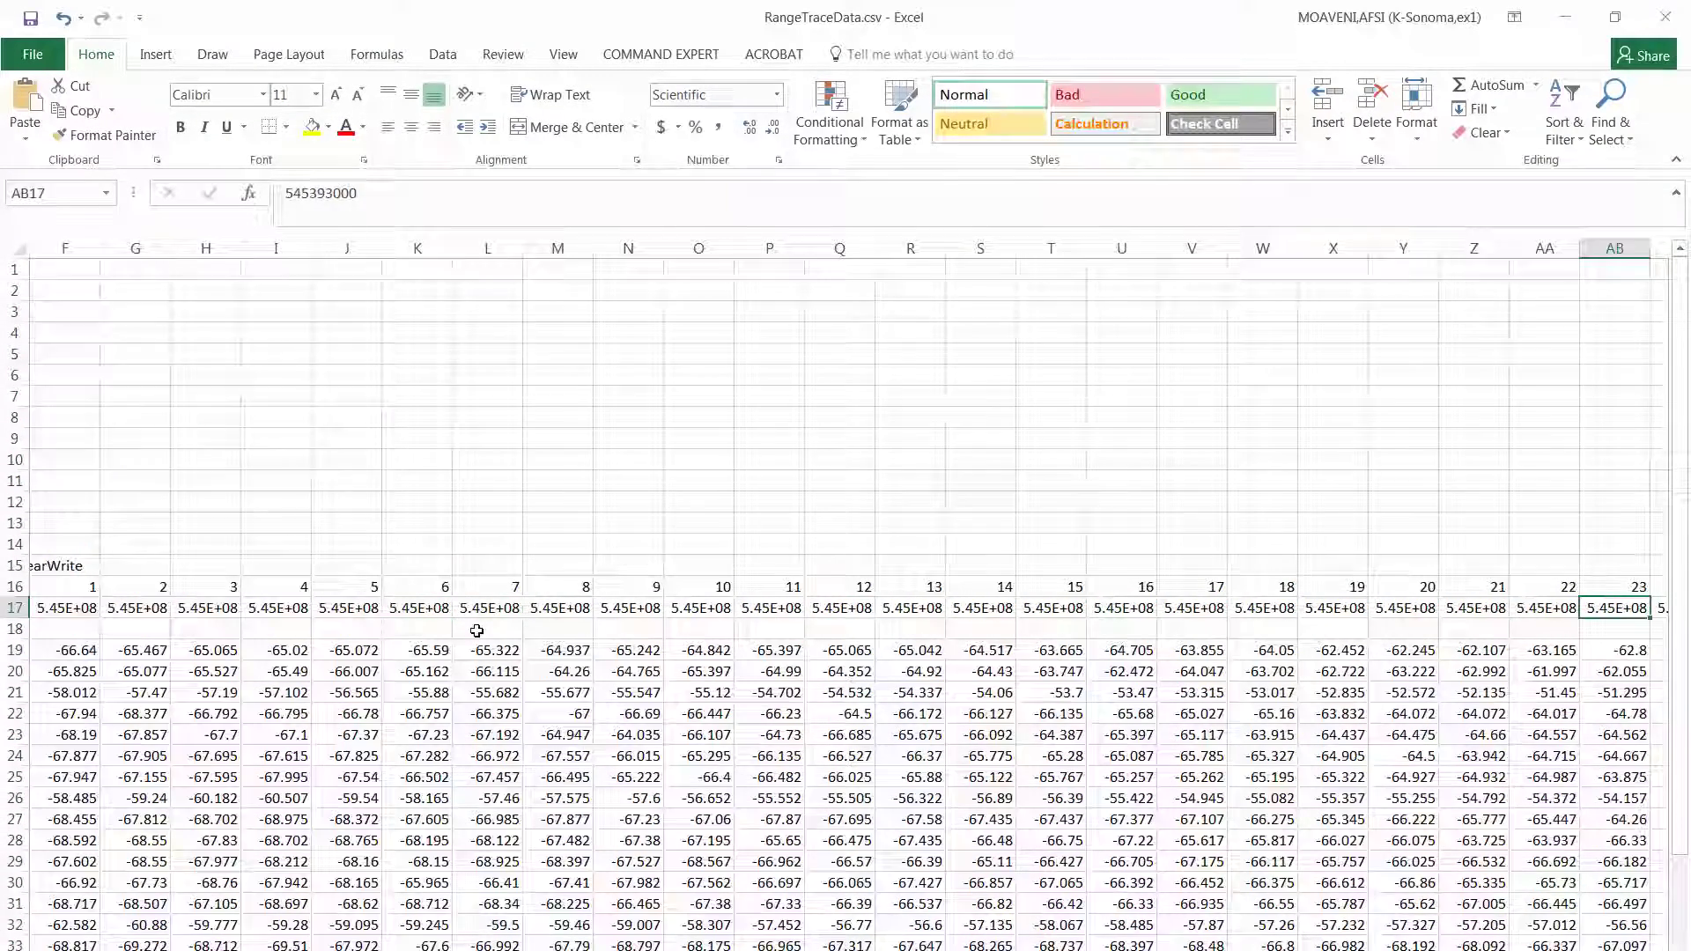
key(Right)
key(Right)
key(Right)
key(Right)
key(Right)
key(Right)
key(Right)
key(Right)
key(Right)
key(Right)
key(Right)
key(Right)
key(Right)
key(Right)
key(Right)
key(Right)
key(Right)
key(Right)
key(Right)
key(Right)
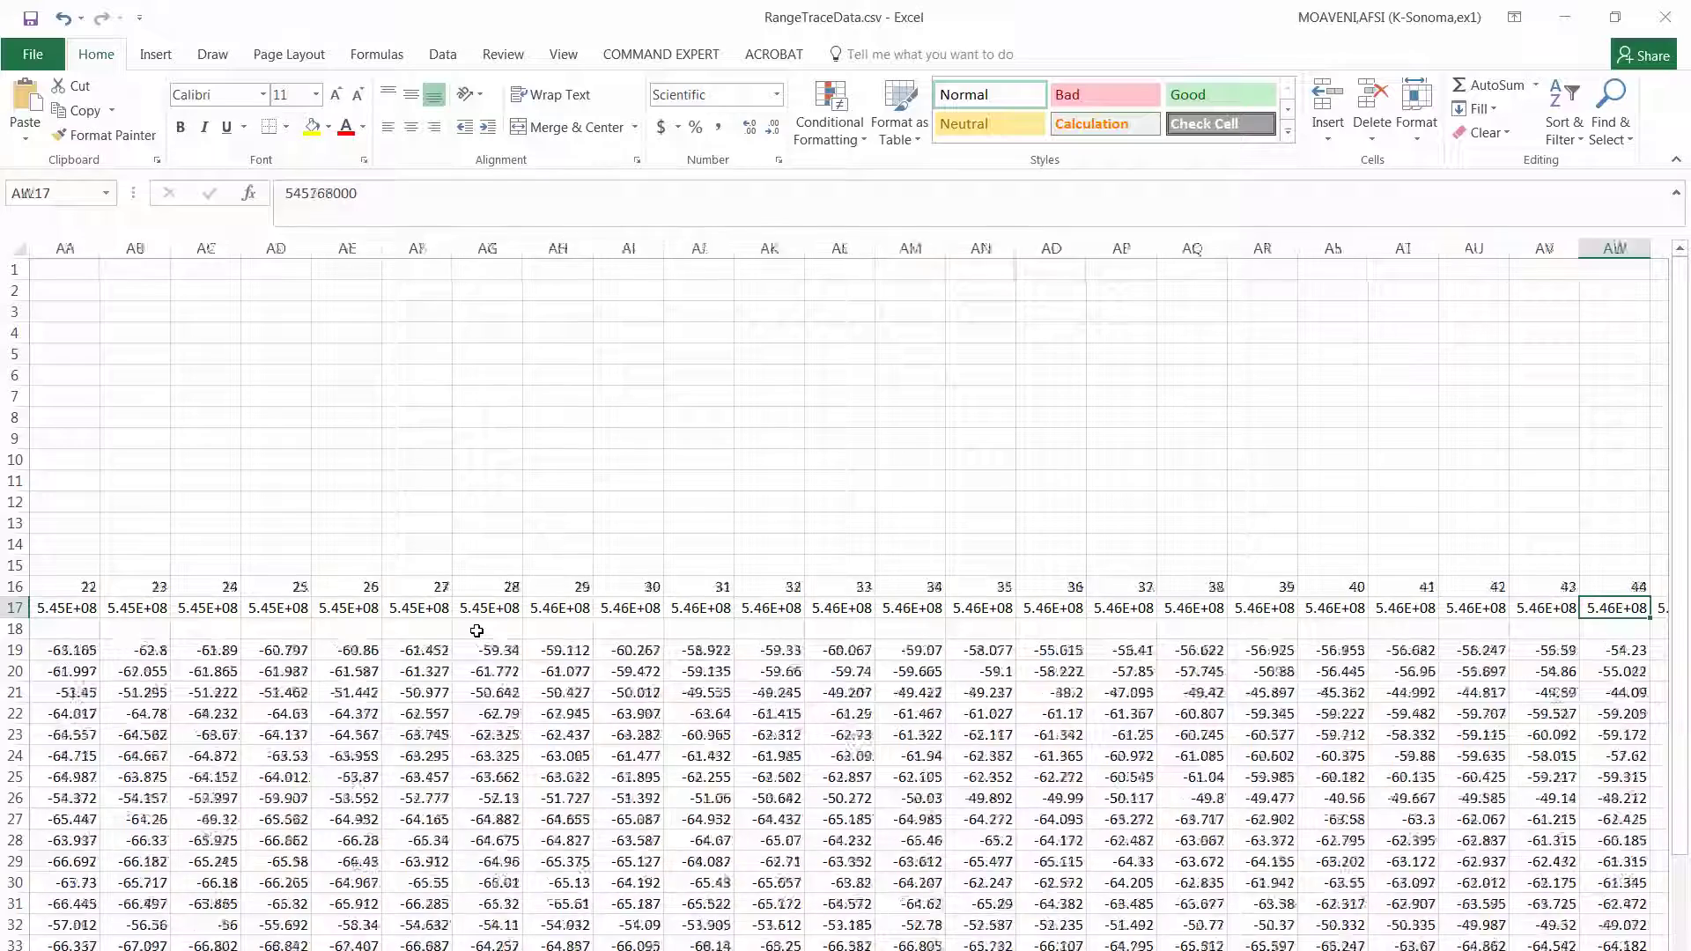
key(Right)
key(Right)
key(Right)
key(Right)
key(Right)
key(Right)
key(Right)
key(Right)
key(Right)
key(Right)
key(Right)
key(Right)
key(Right)
key(Right)
key(Right)
key(Right)
key(Right)
key(Right)
key(Right)
key(Right)
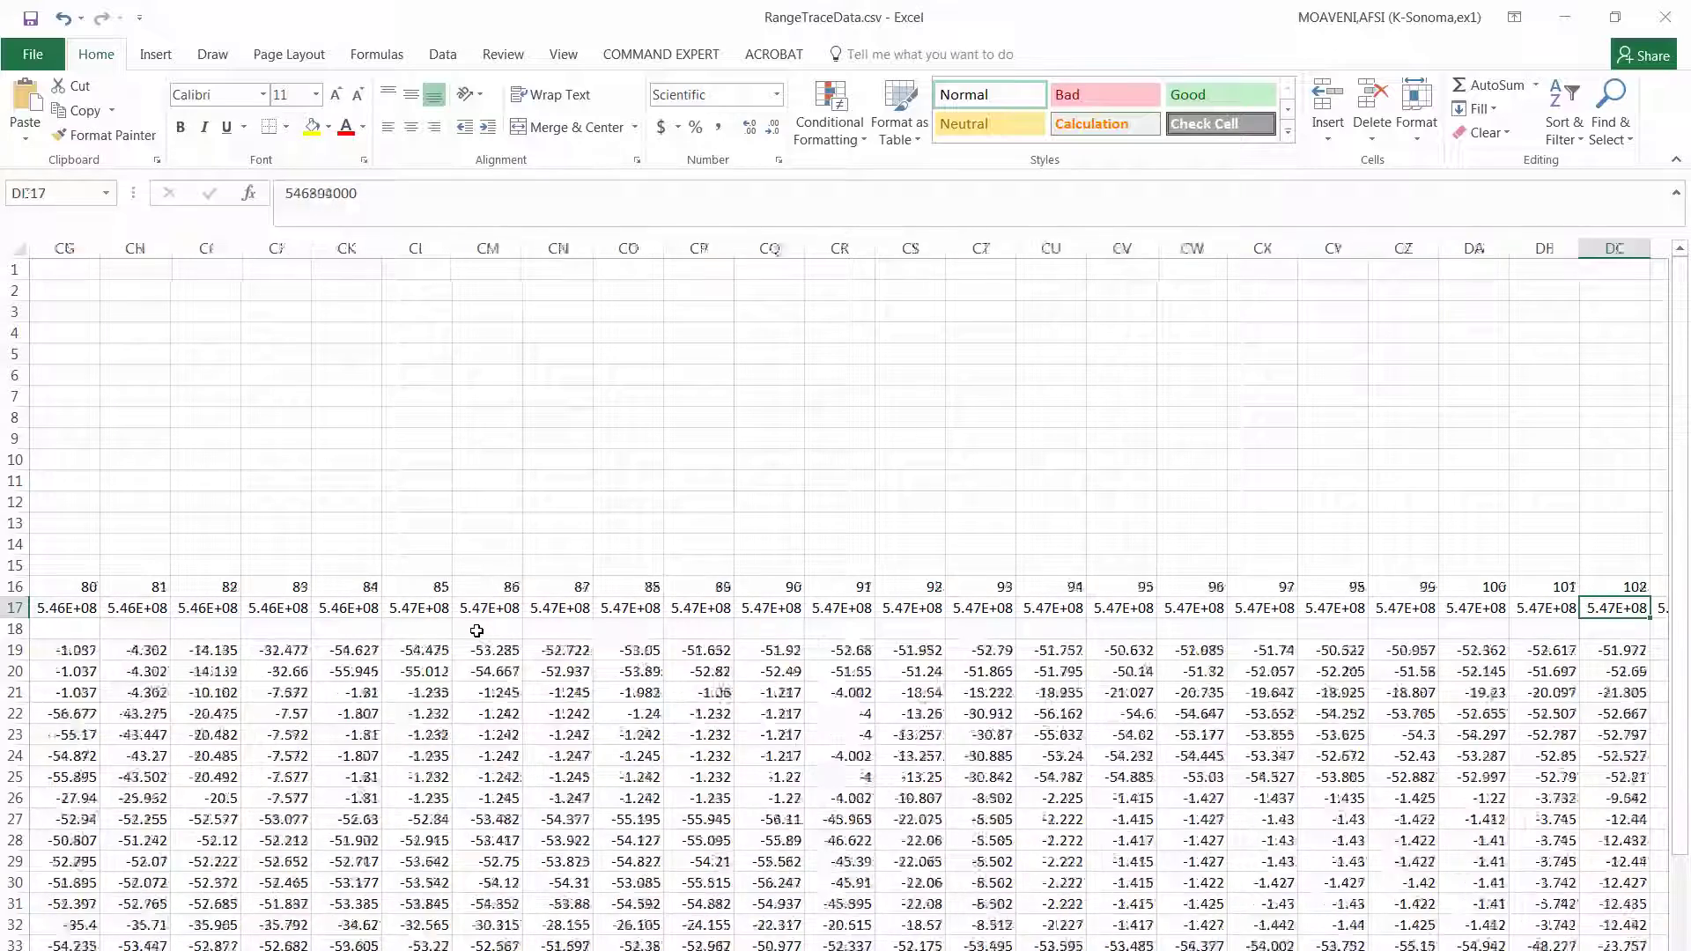
key(Right)
key(Right)
key(Right)
key(Right)
key(Right)
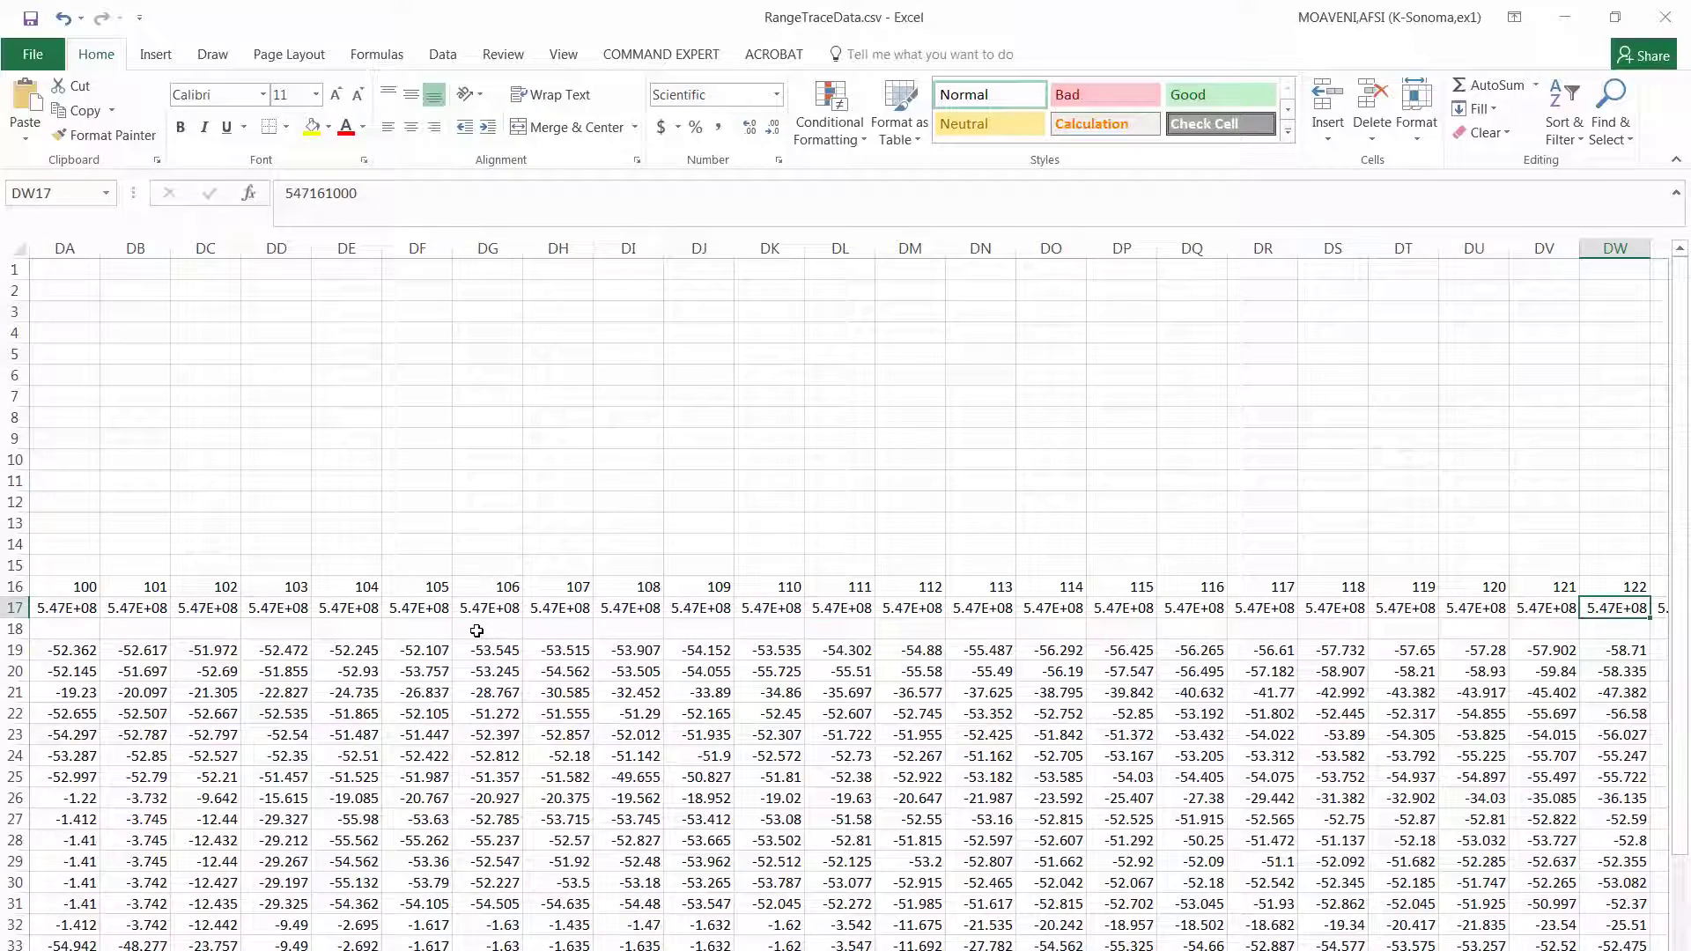
key(Right)
key(Right)
key(Right)
key(Right)
key(Right)
key(Right)
key(Right)
key(Right)
key(Right)
key(Right)
key(Right)
key(Right)
key(Right)
key(Right)
key(Right)
key(Right)
key(Right)
key(Right)
key(Right)
key(Right)
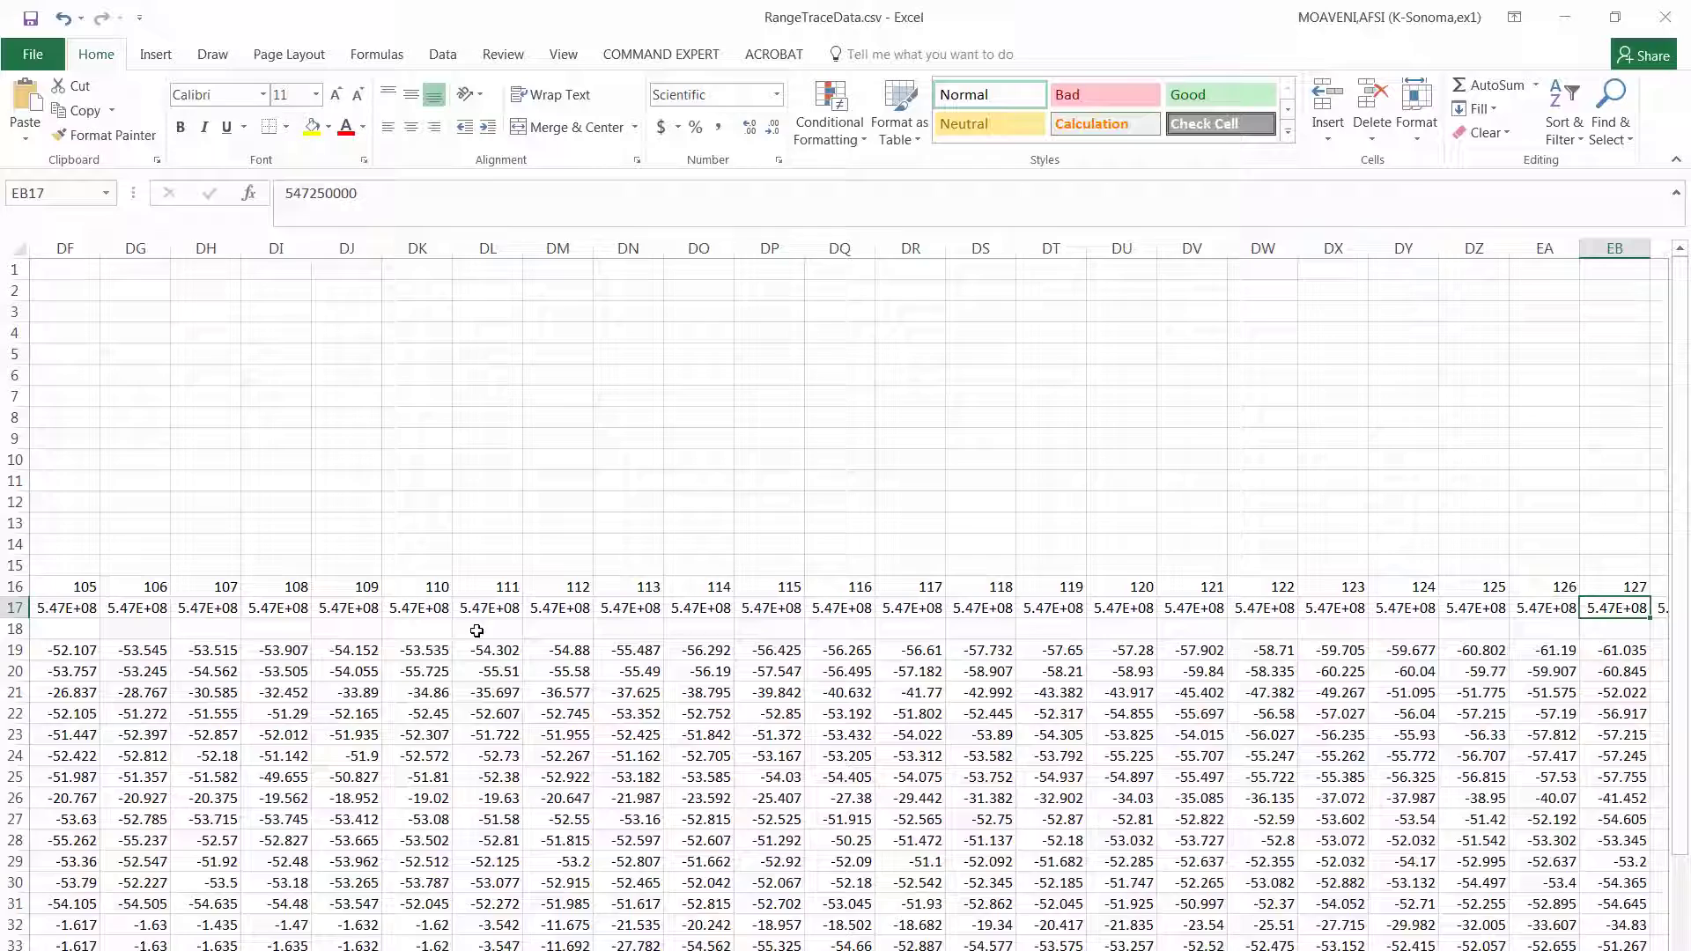
key(Right)
key(Right)
key(Right)
key(Right)
key(Right)
key(Right)
key(Right)
key(Right)
key(Right)
key(Right)
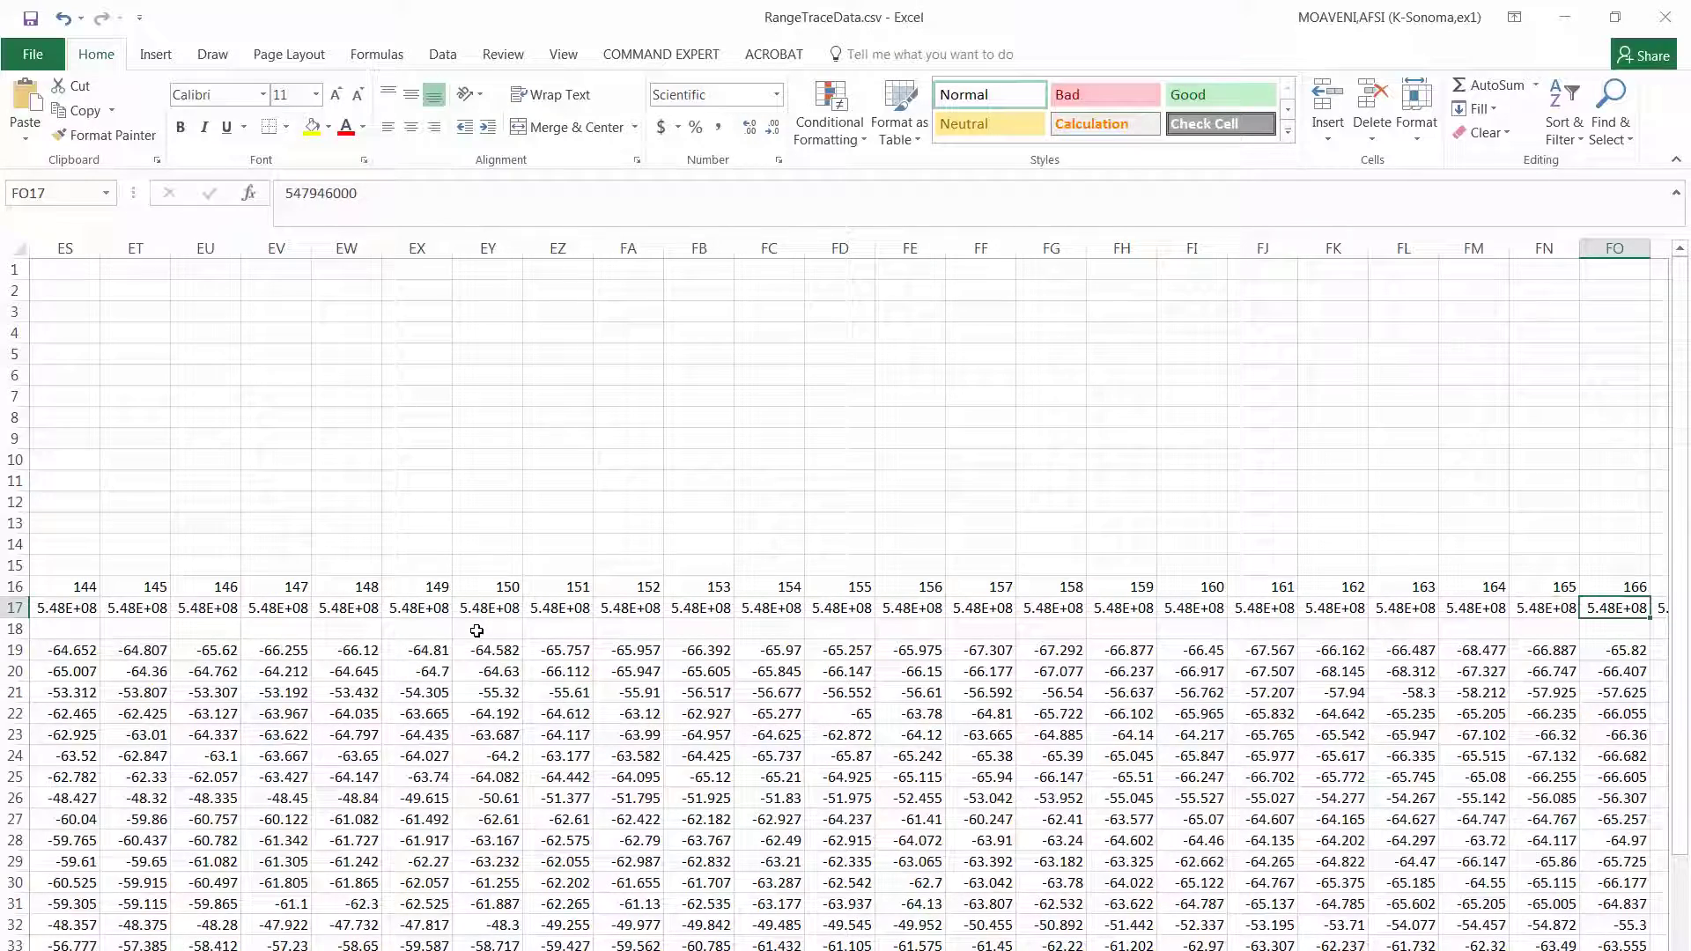
key(Home)
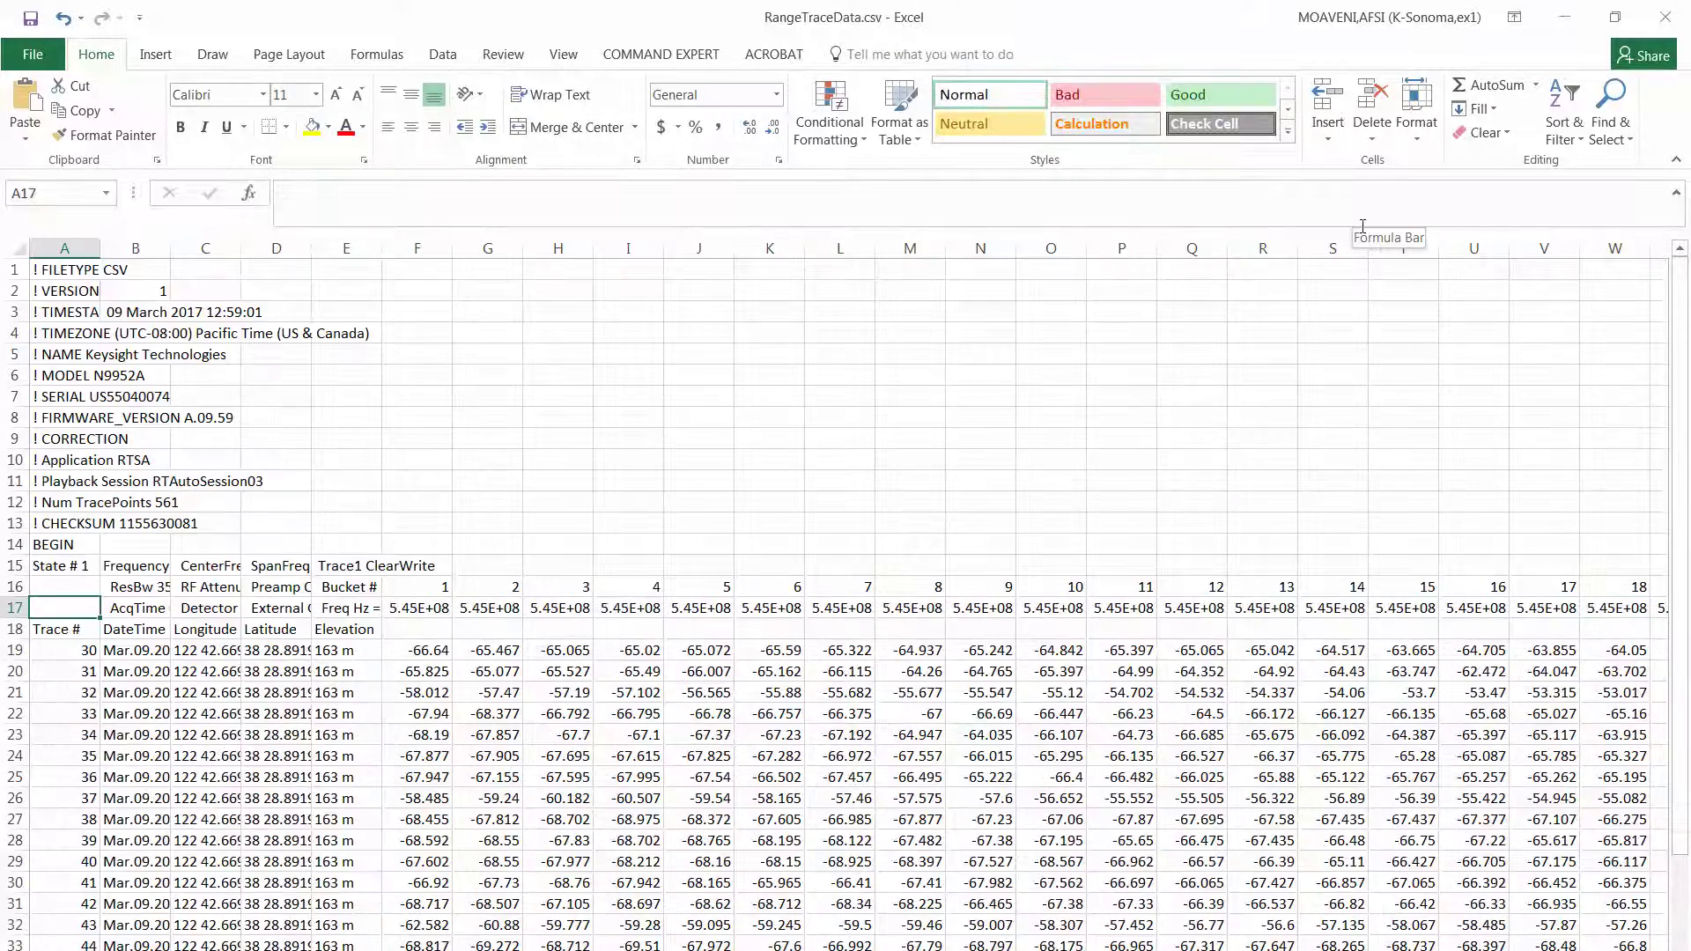
- Select trace rows 19 to 39, holding traces 30–50
key(Page_Down)
key(Page_Up)
scroll(259, 586, down, 3)
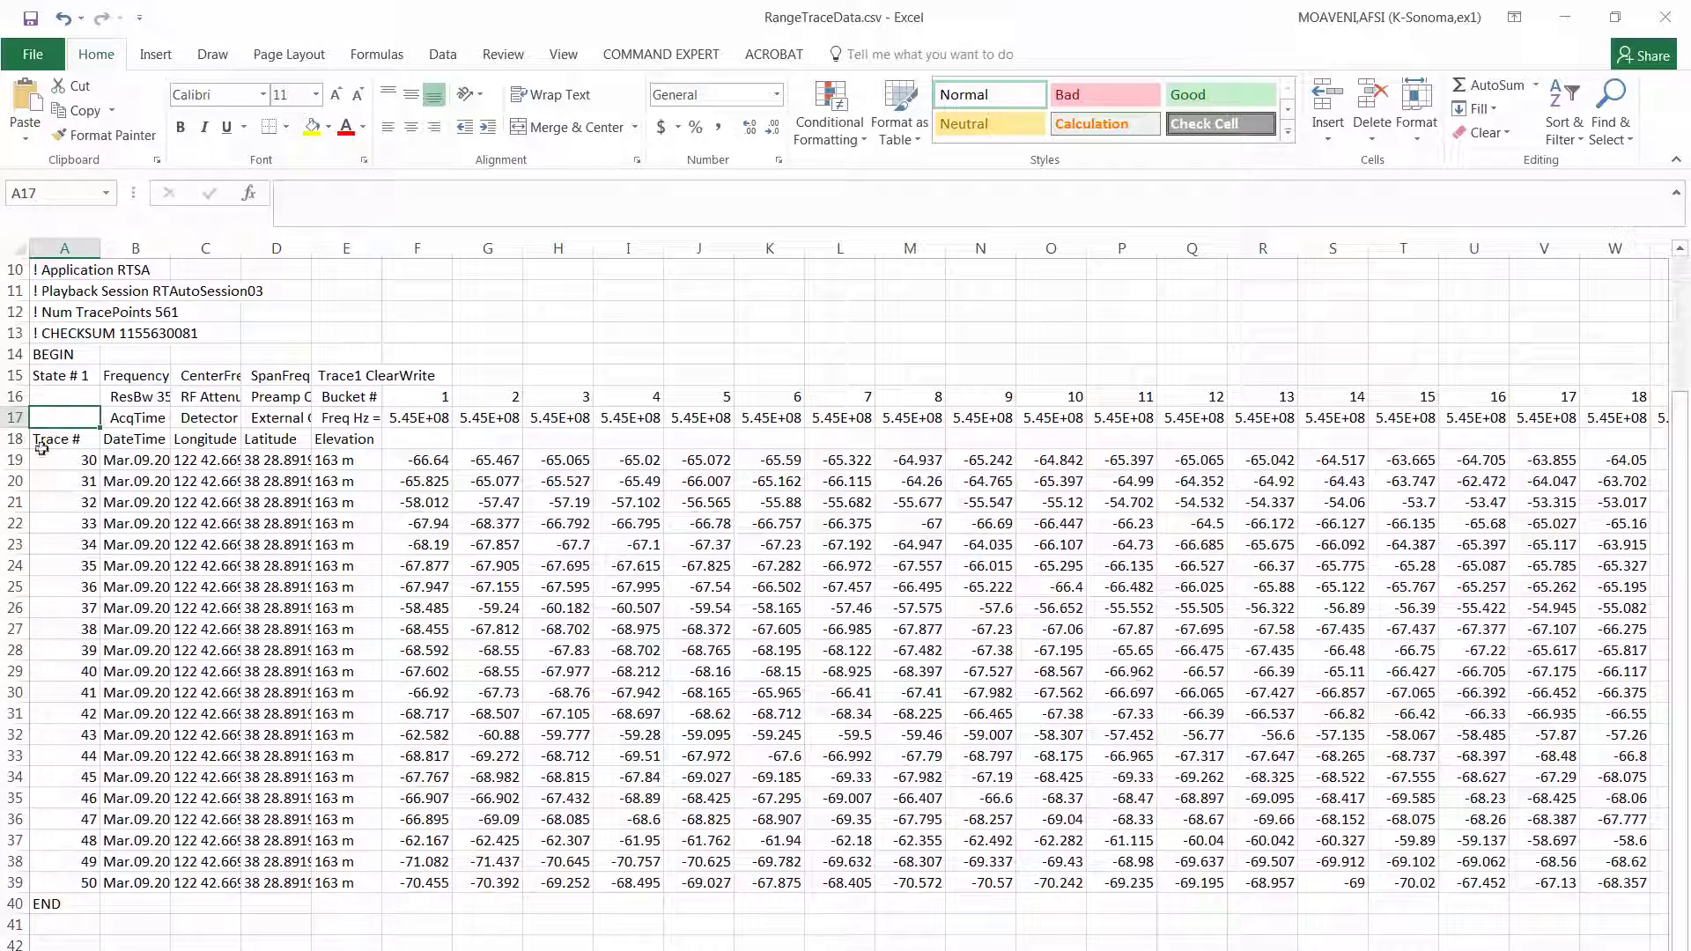
drag(15, 459, 4, 894)
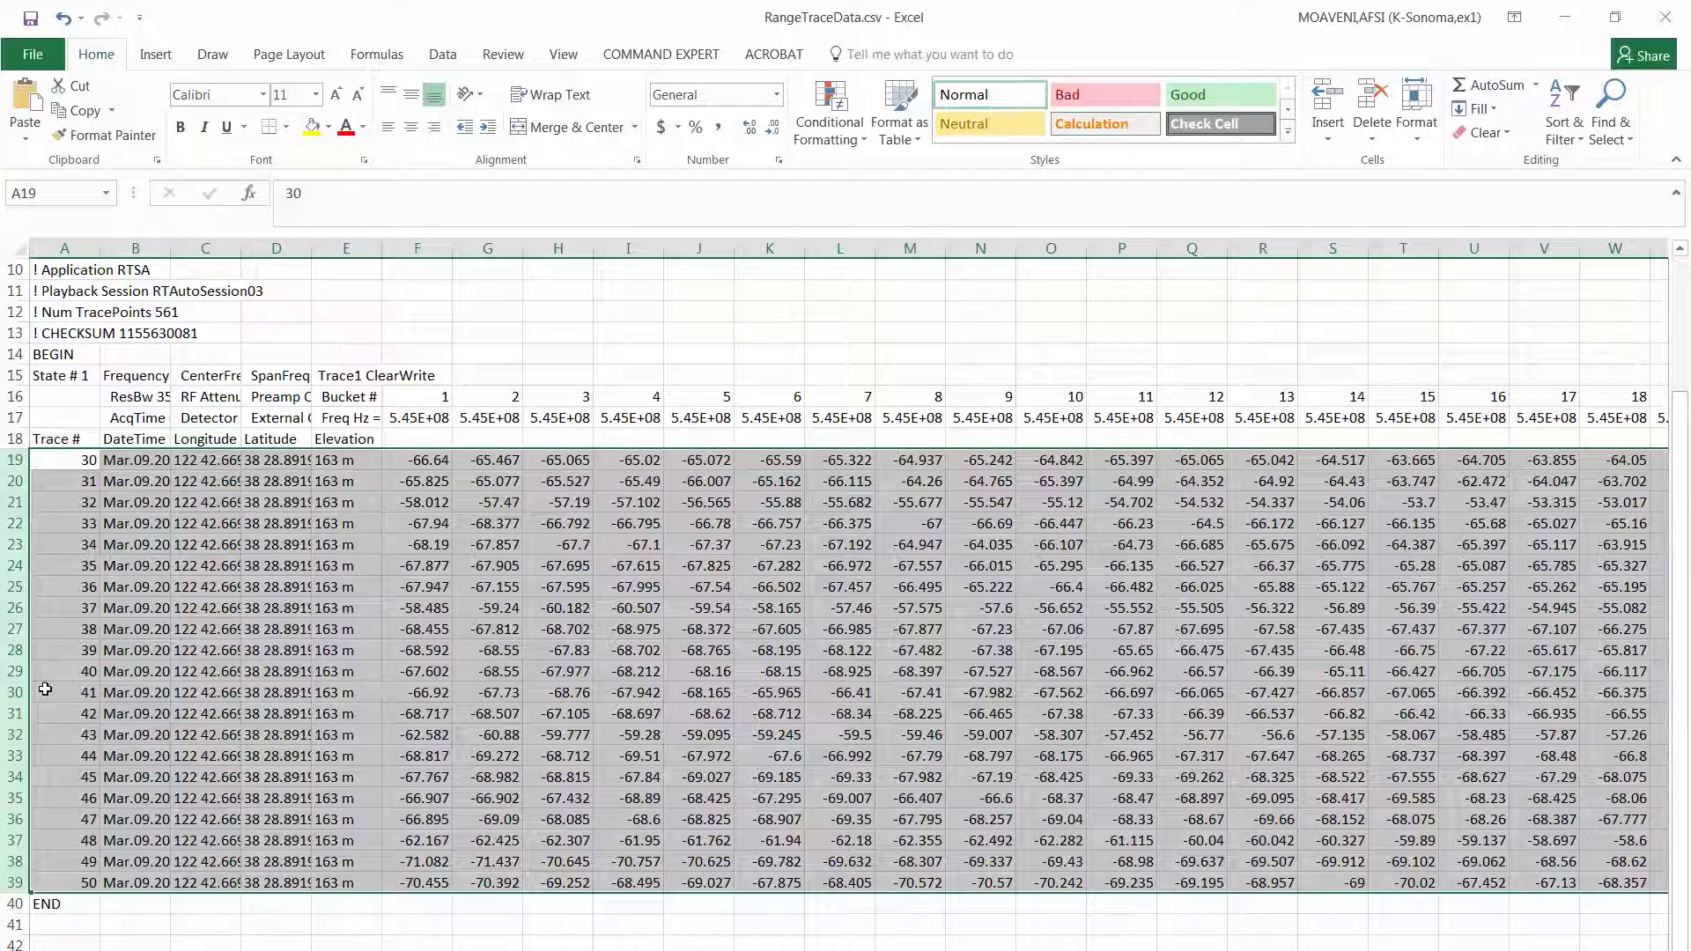
- Scroll AllTraceData.csv from row 19 to its END line, then minimize Excel and select RangeTraceData_JustOpen.csv
click(1565, 20)
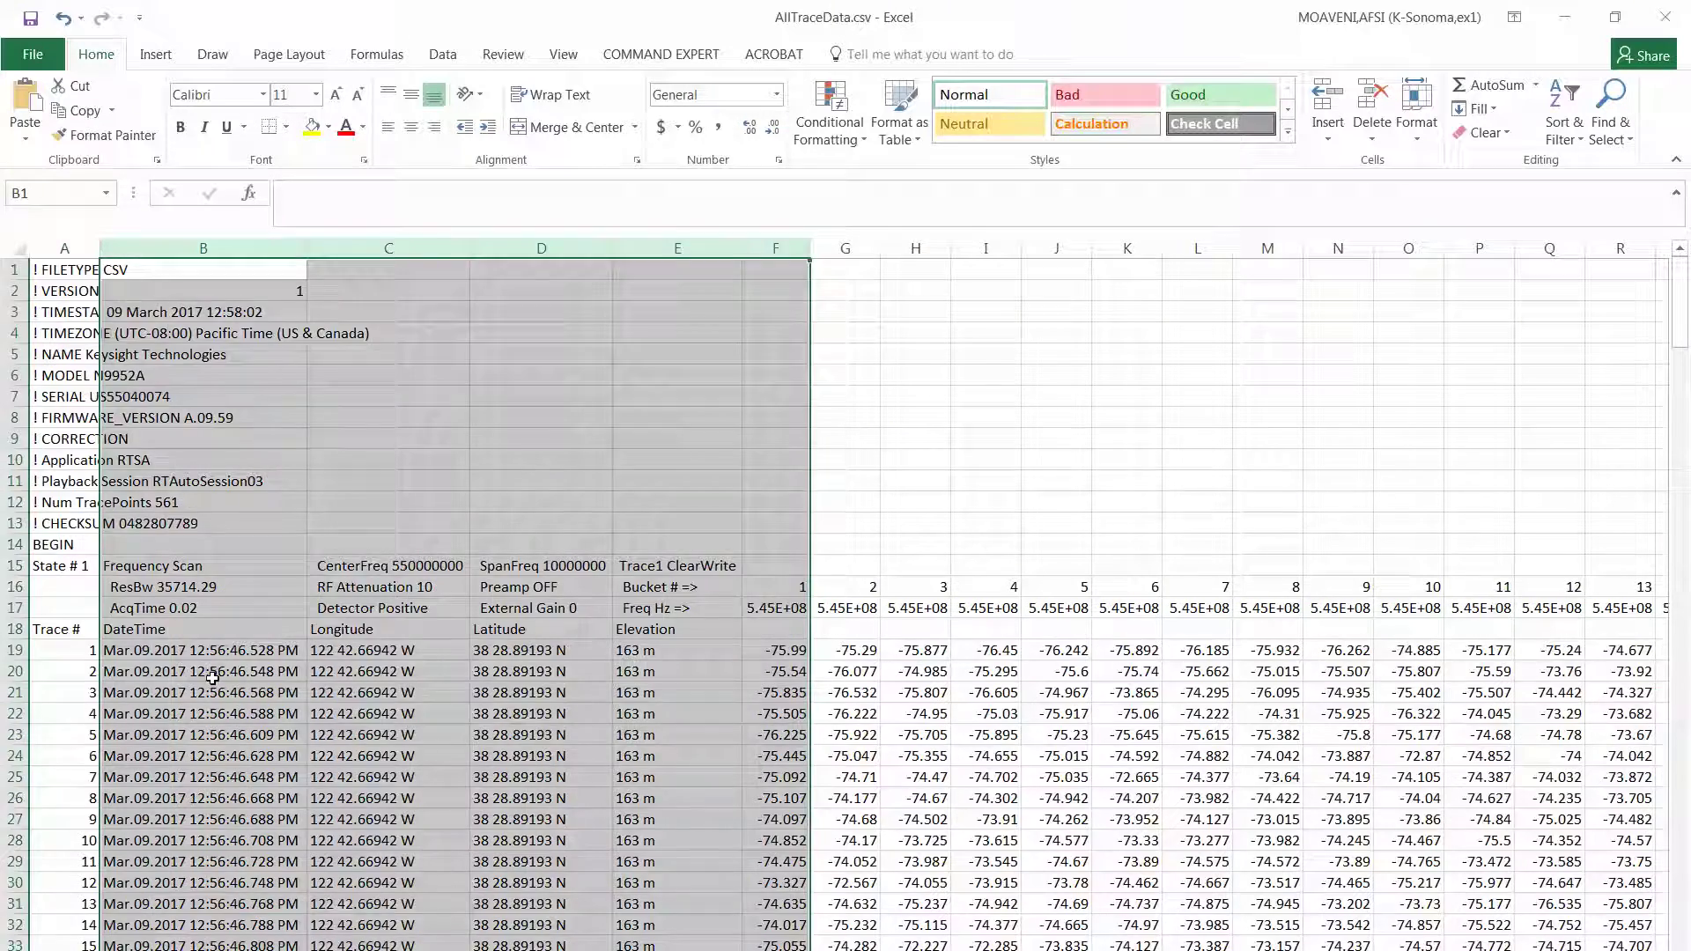
click(15, 647)
scroll(209, 710, down, 20)
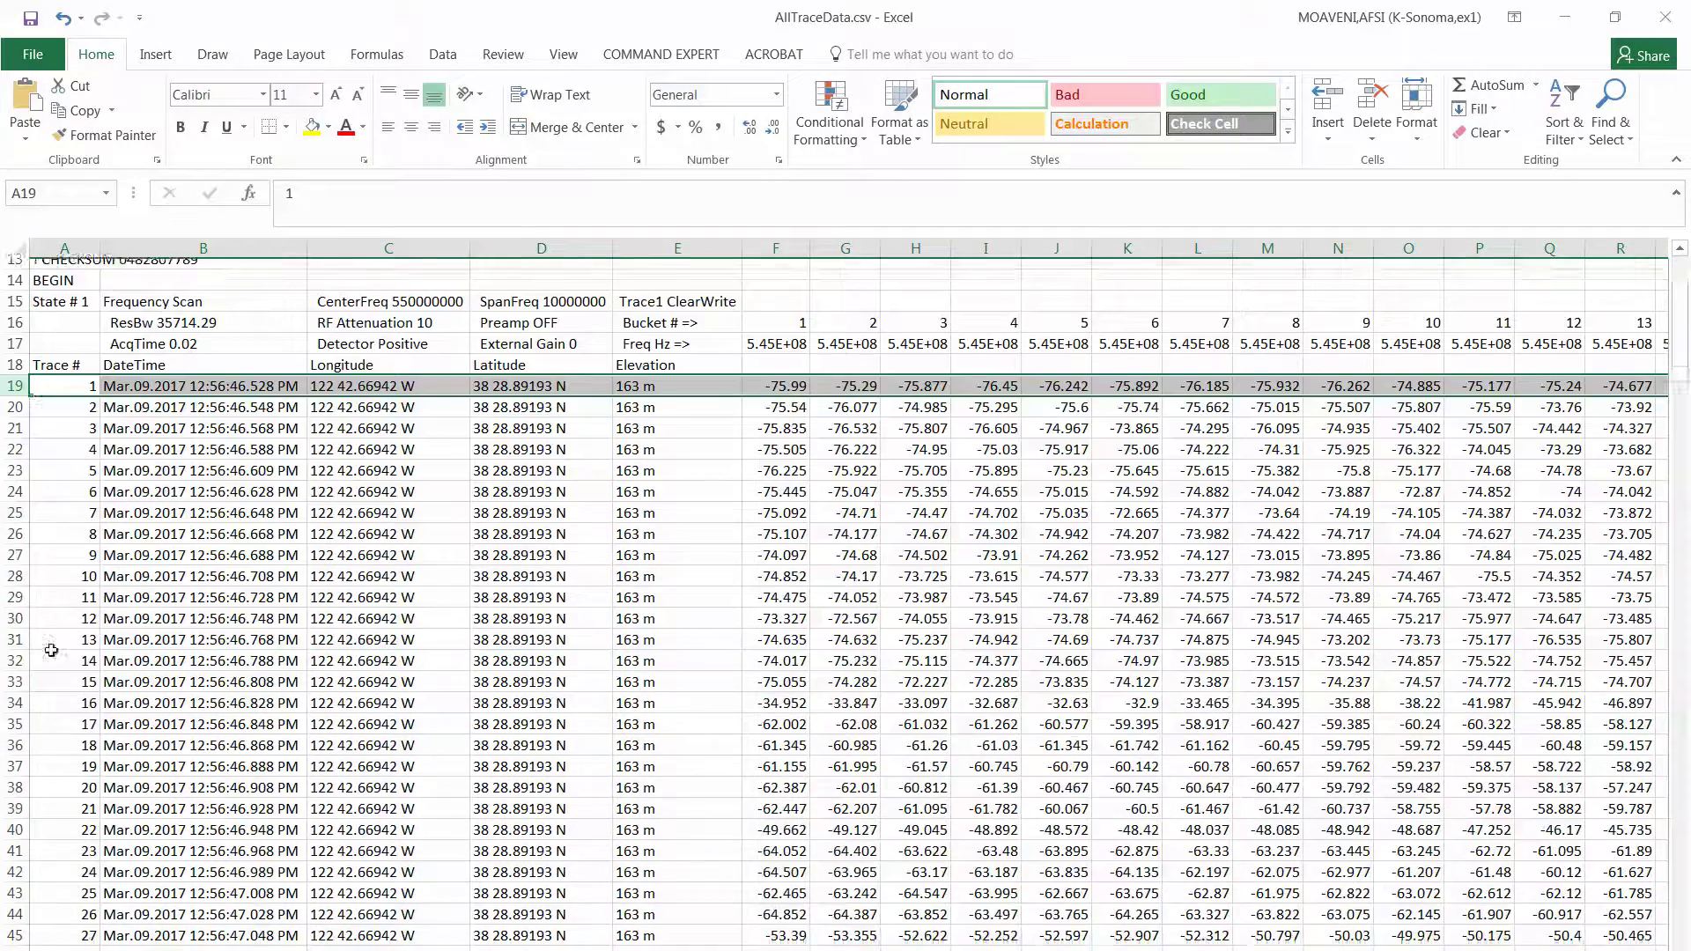
scroll(209, 709, down, 20)
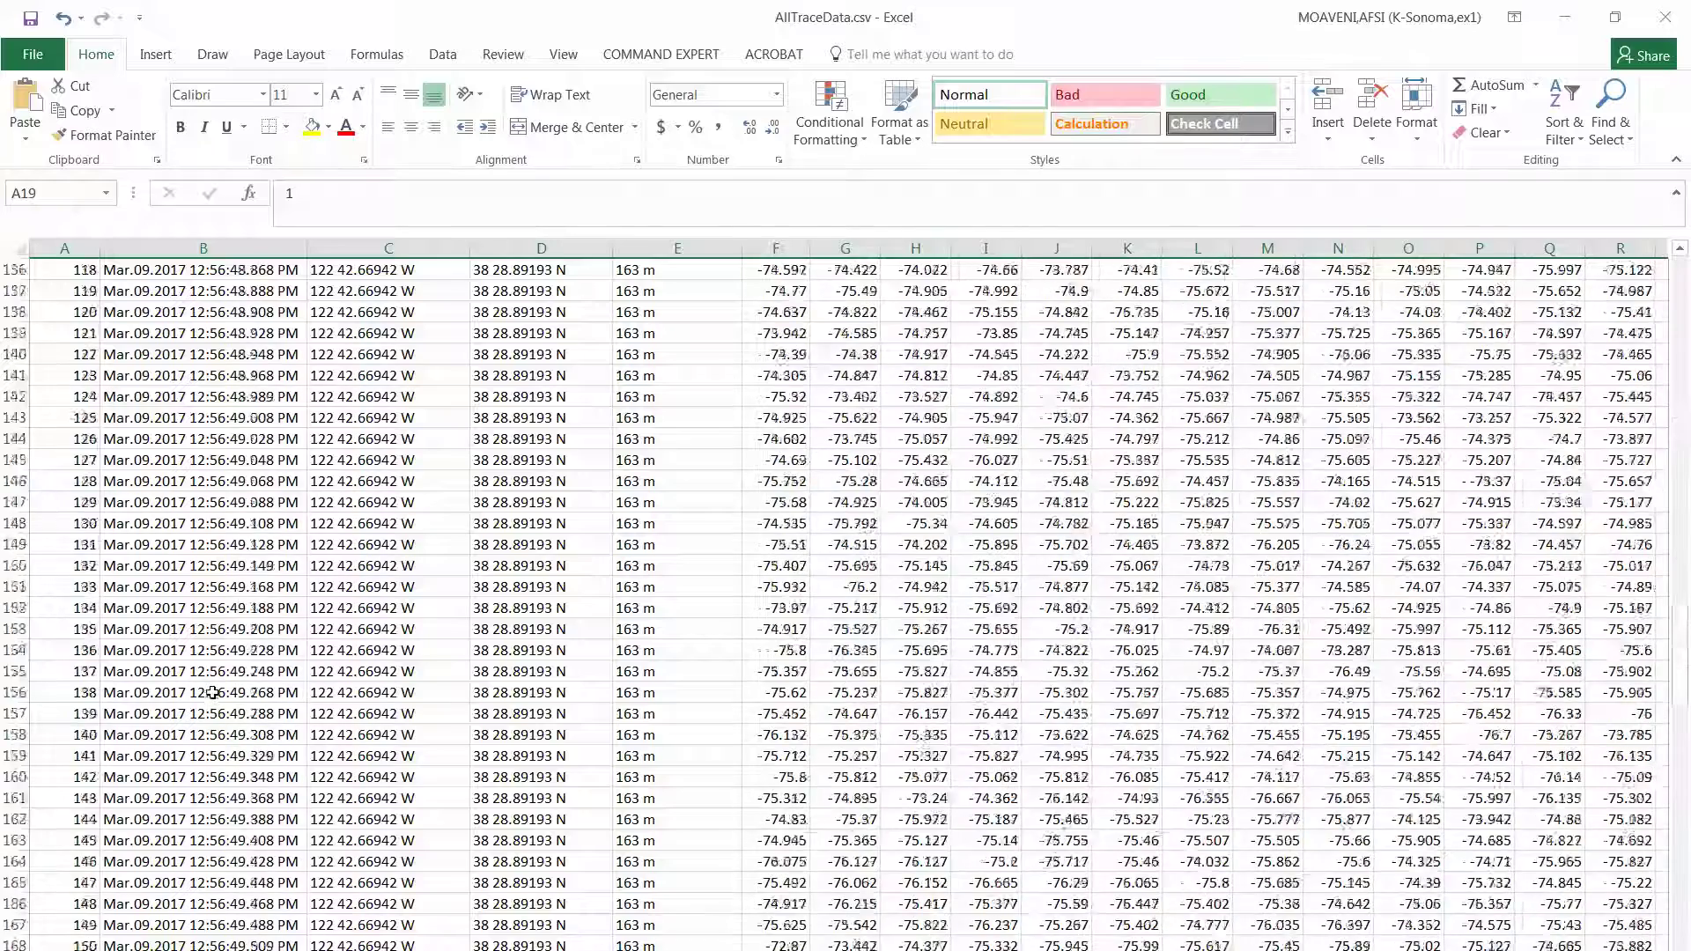
scroll(216, 690, down, 20)
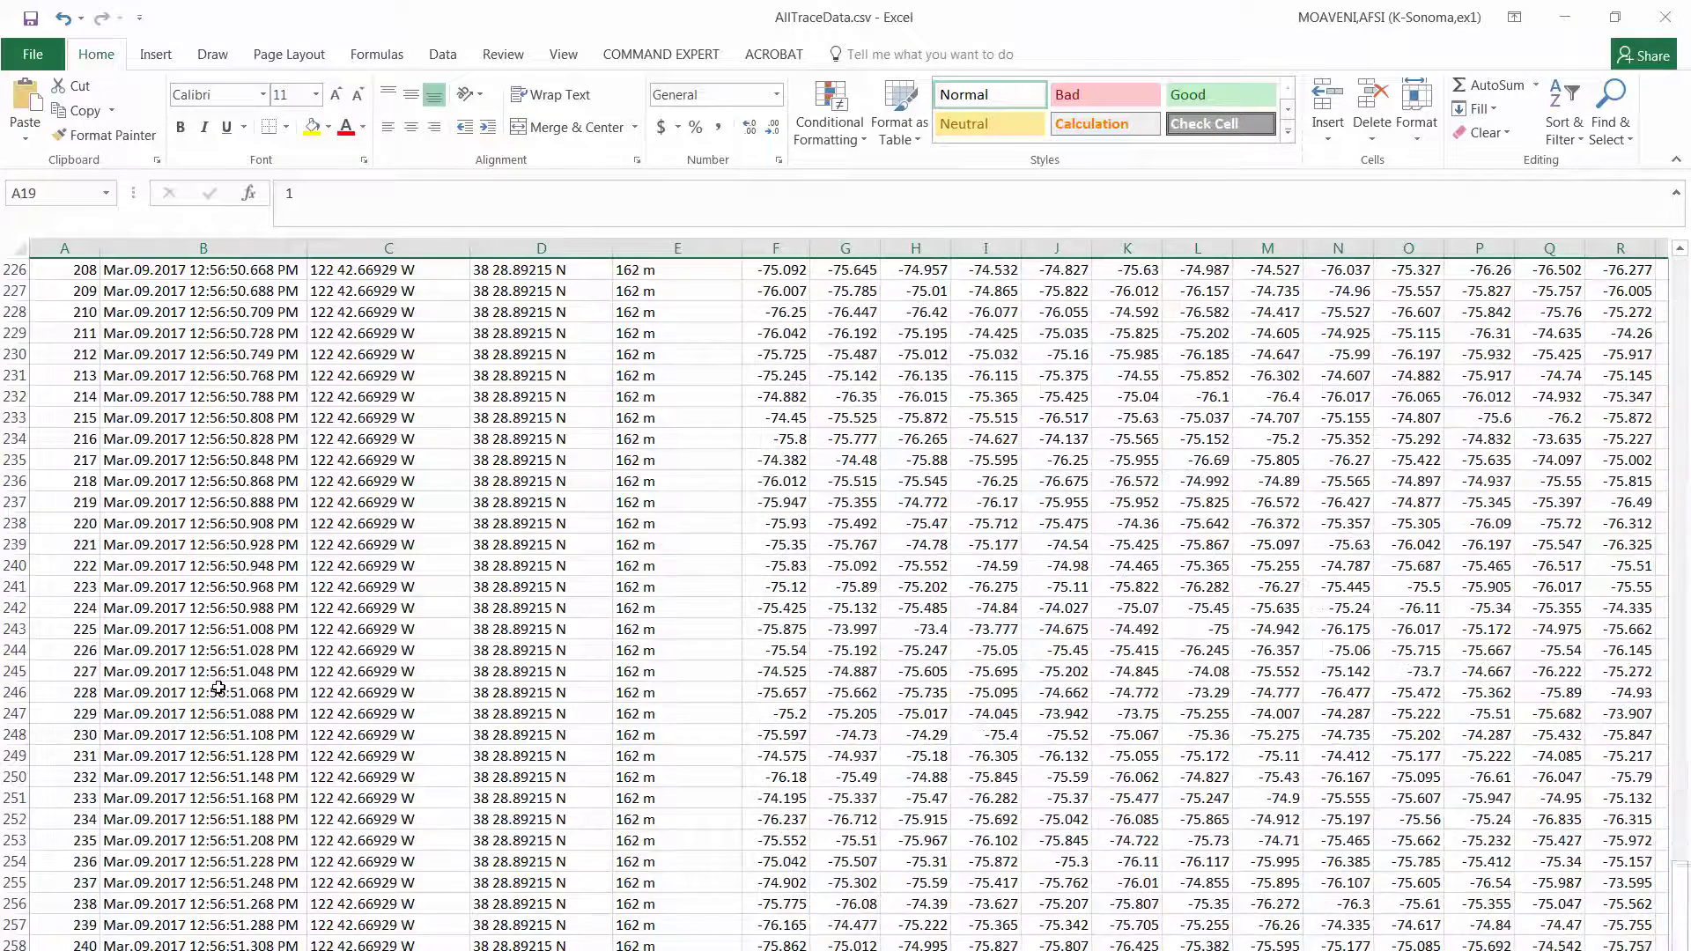
click(1564, 18)
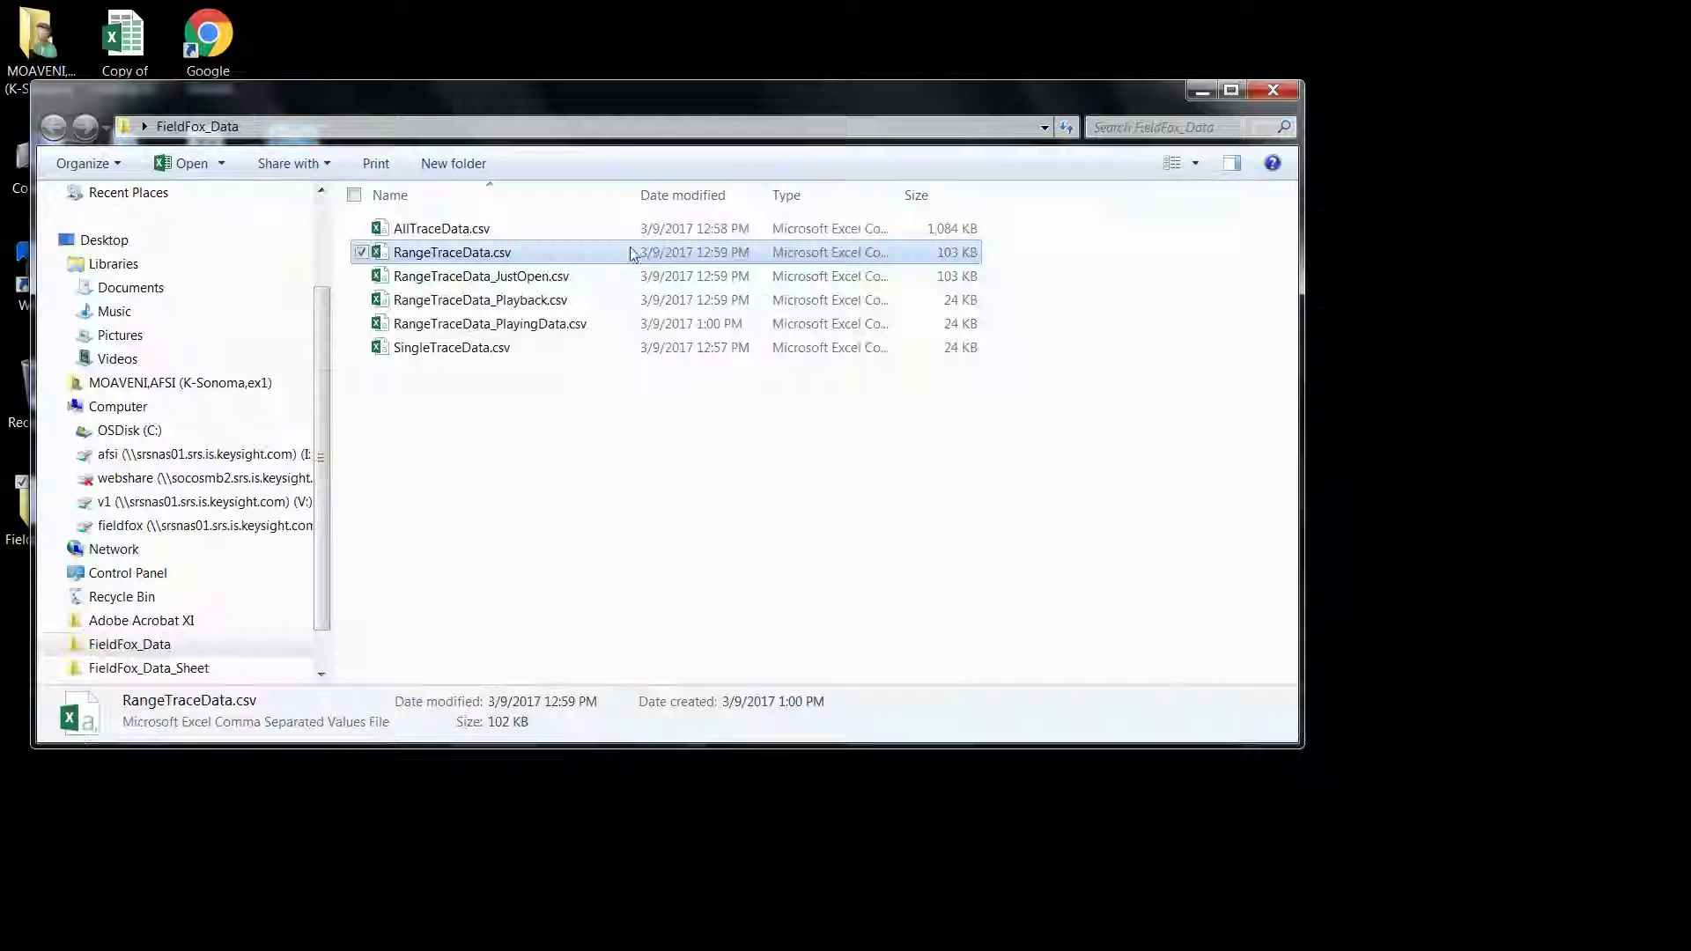
click(606, 282)
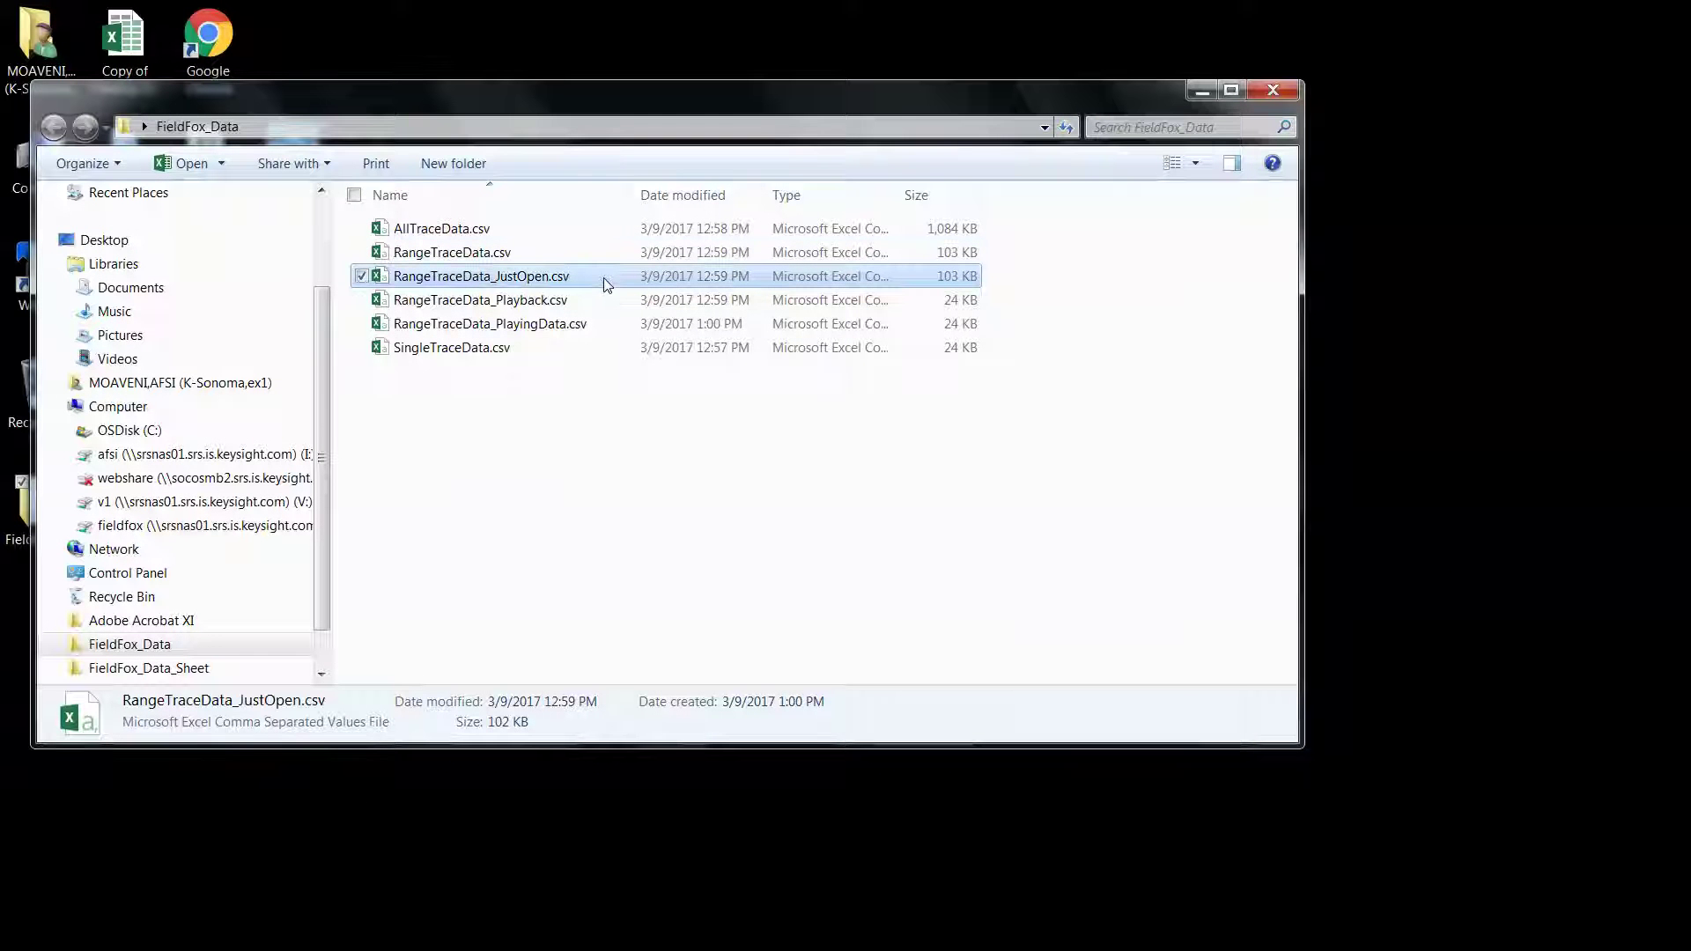
- Open RangeTraceData_JustOpen.csv in Excel, then minimize it and the RangeTraceData workbook
double_click(457, 278)
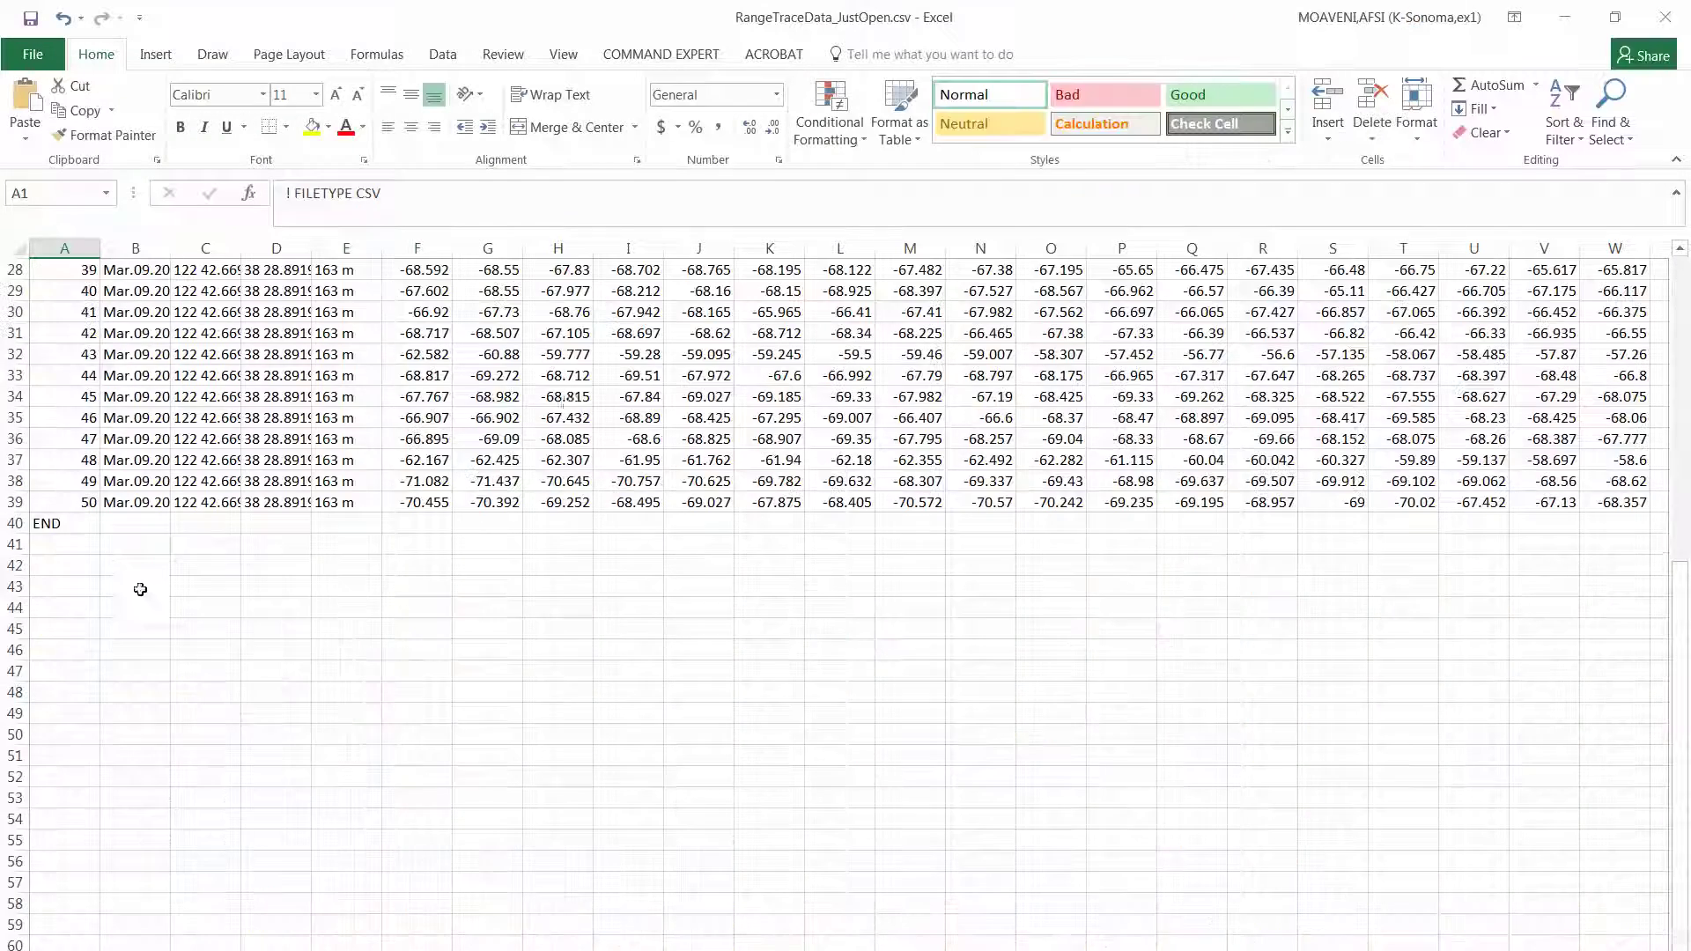
click(1550, 34)
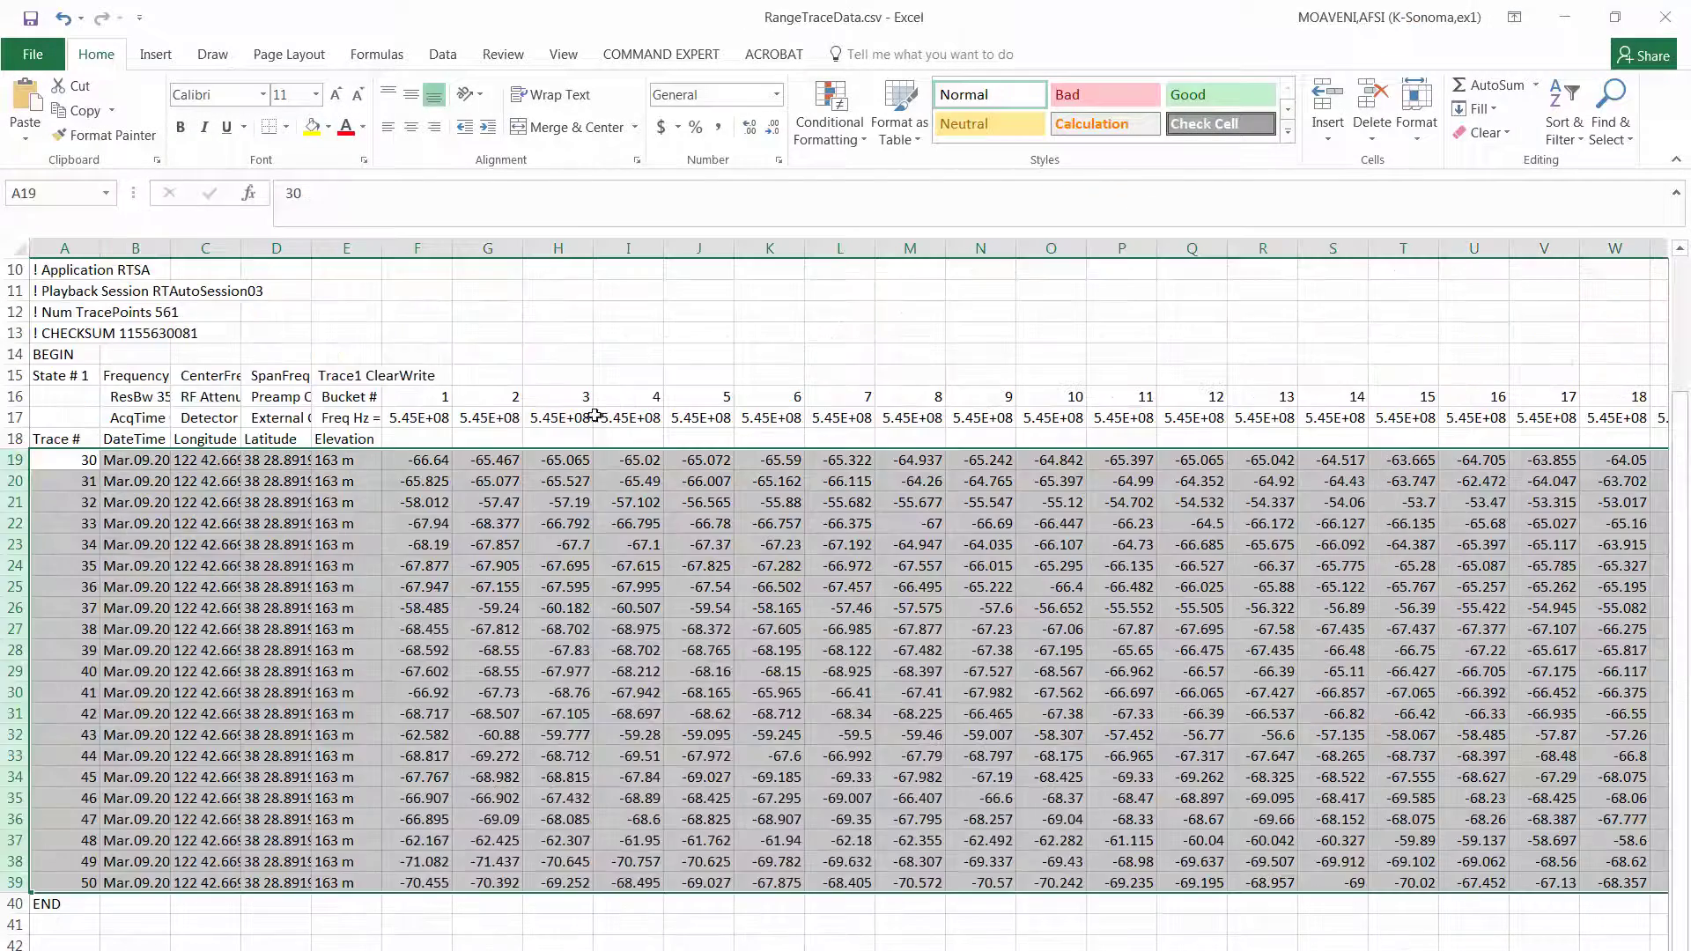
click(1563, 17)
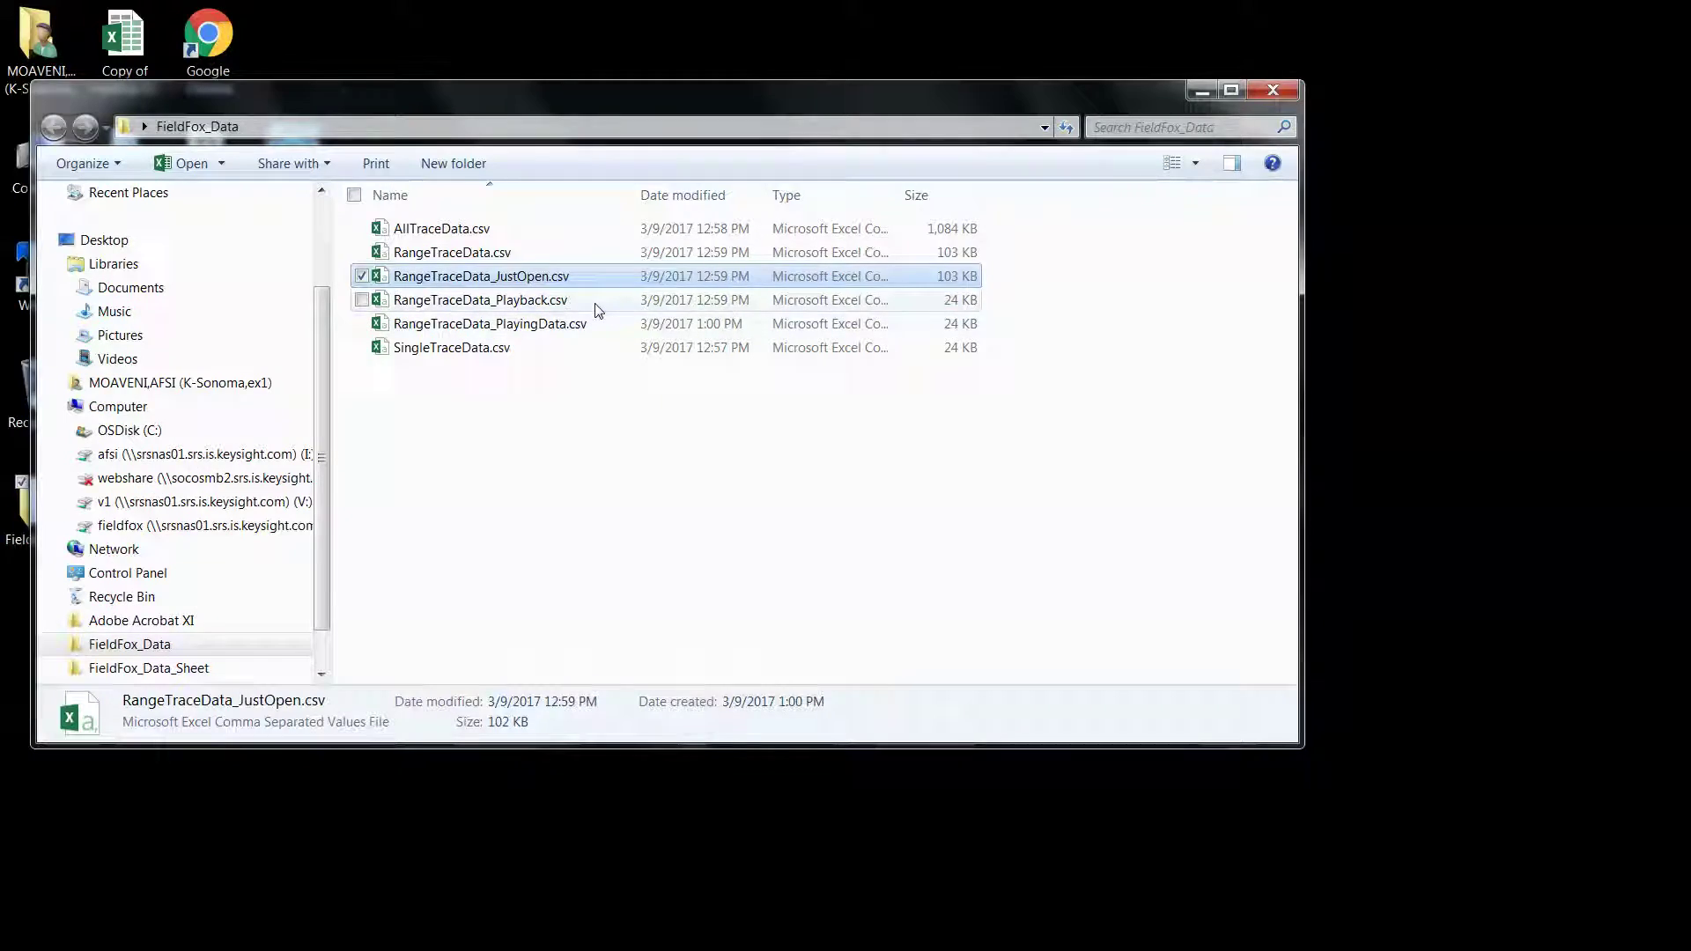
- Open RangeTraceData_Playback.csv, scroll through it, and close it
double_click(595, 303)
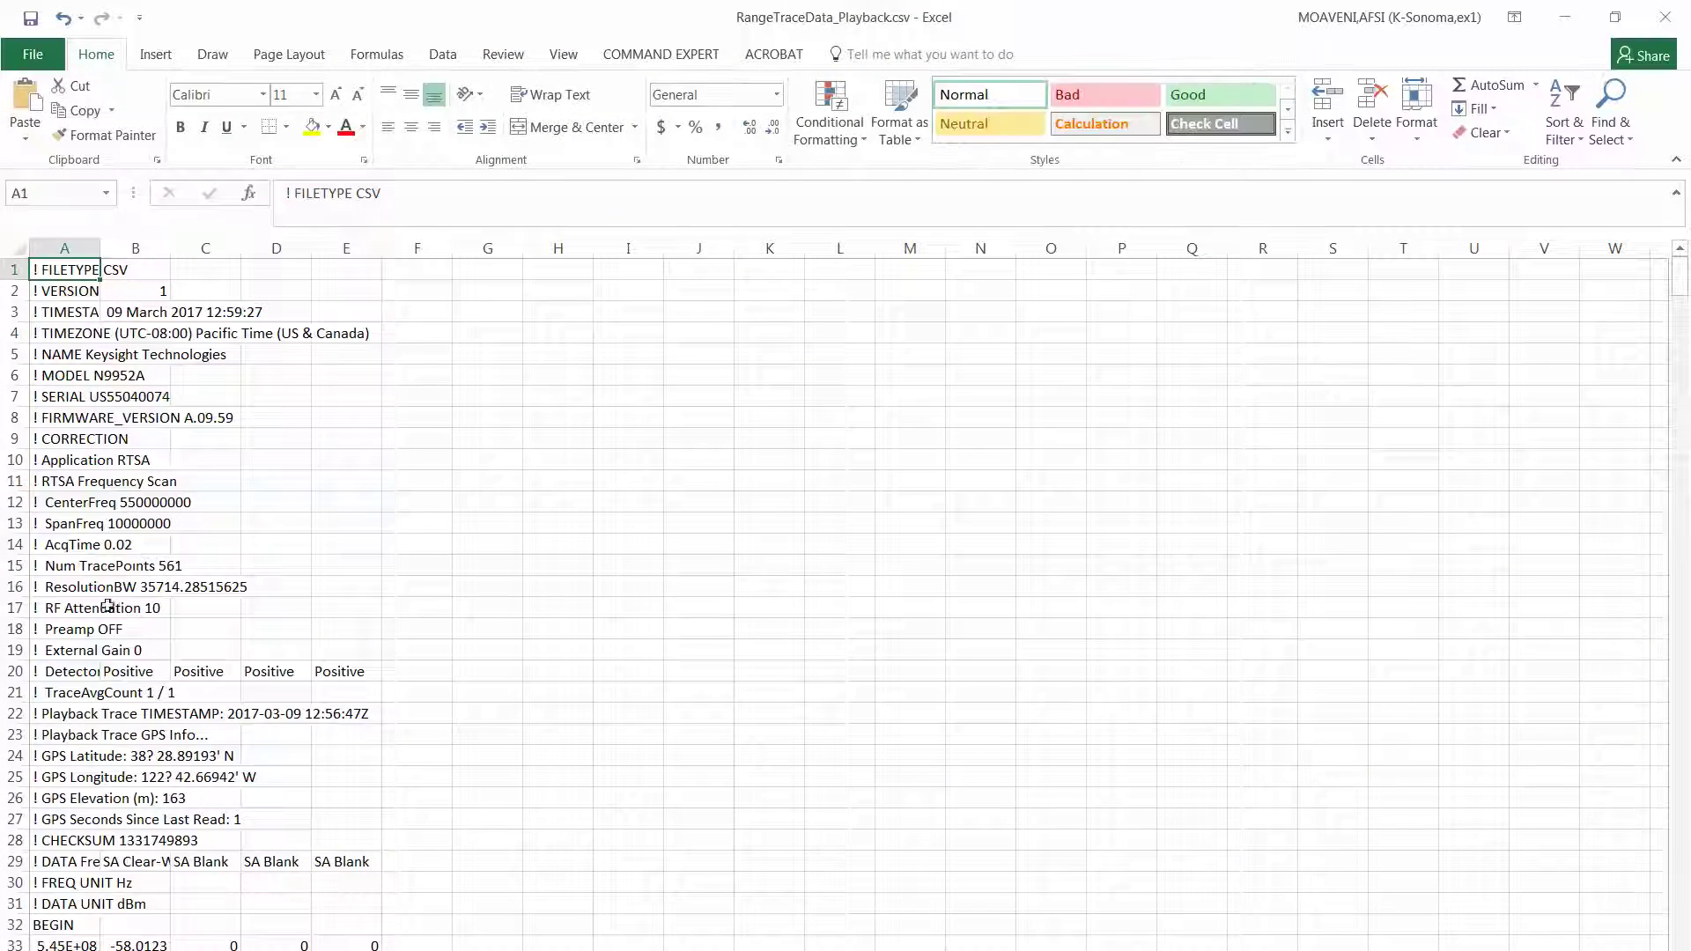
scroll(82, 672, down, 6)
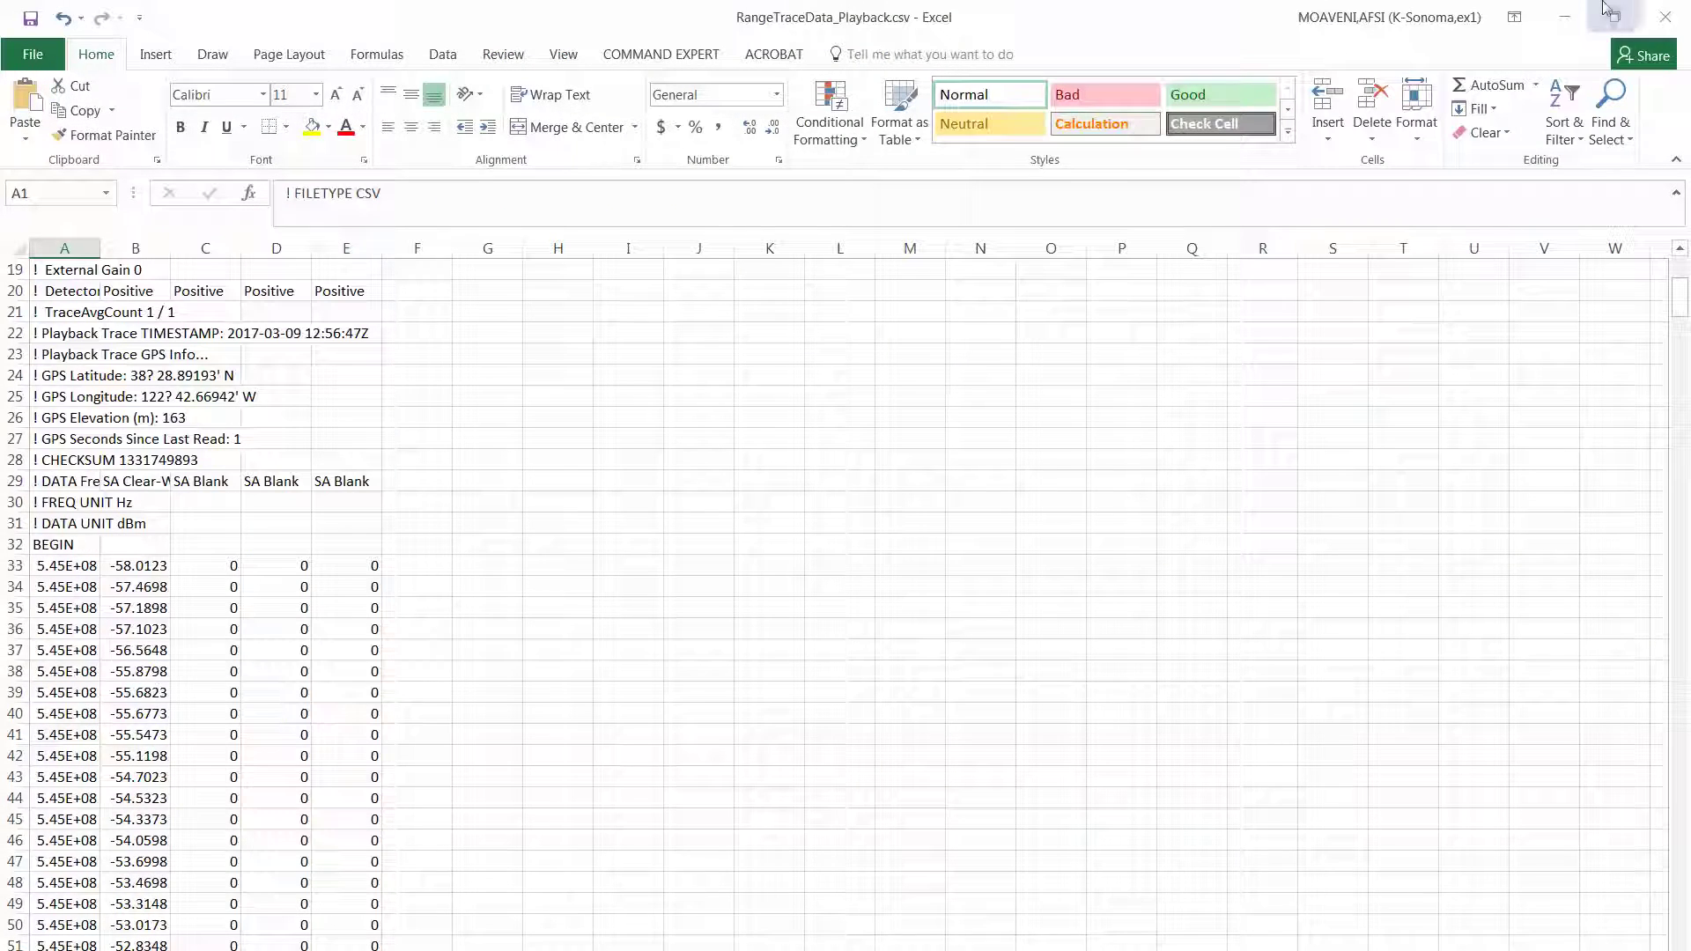
click(1651, 11)
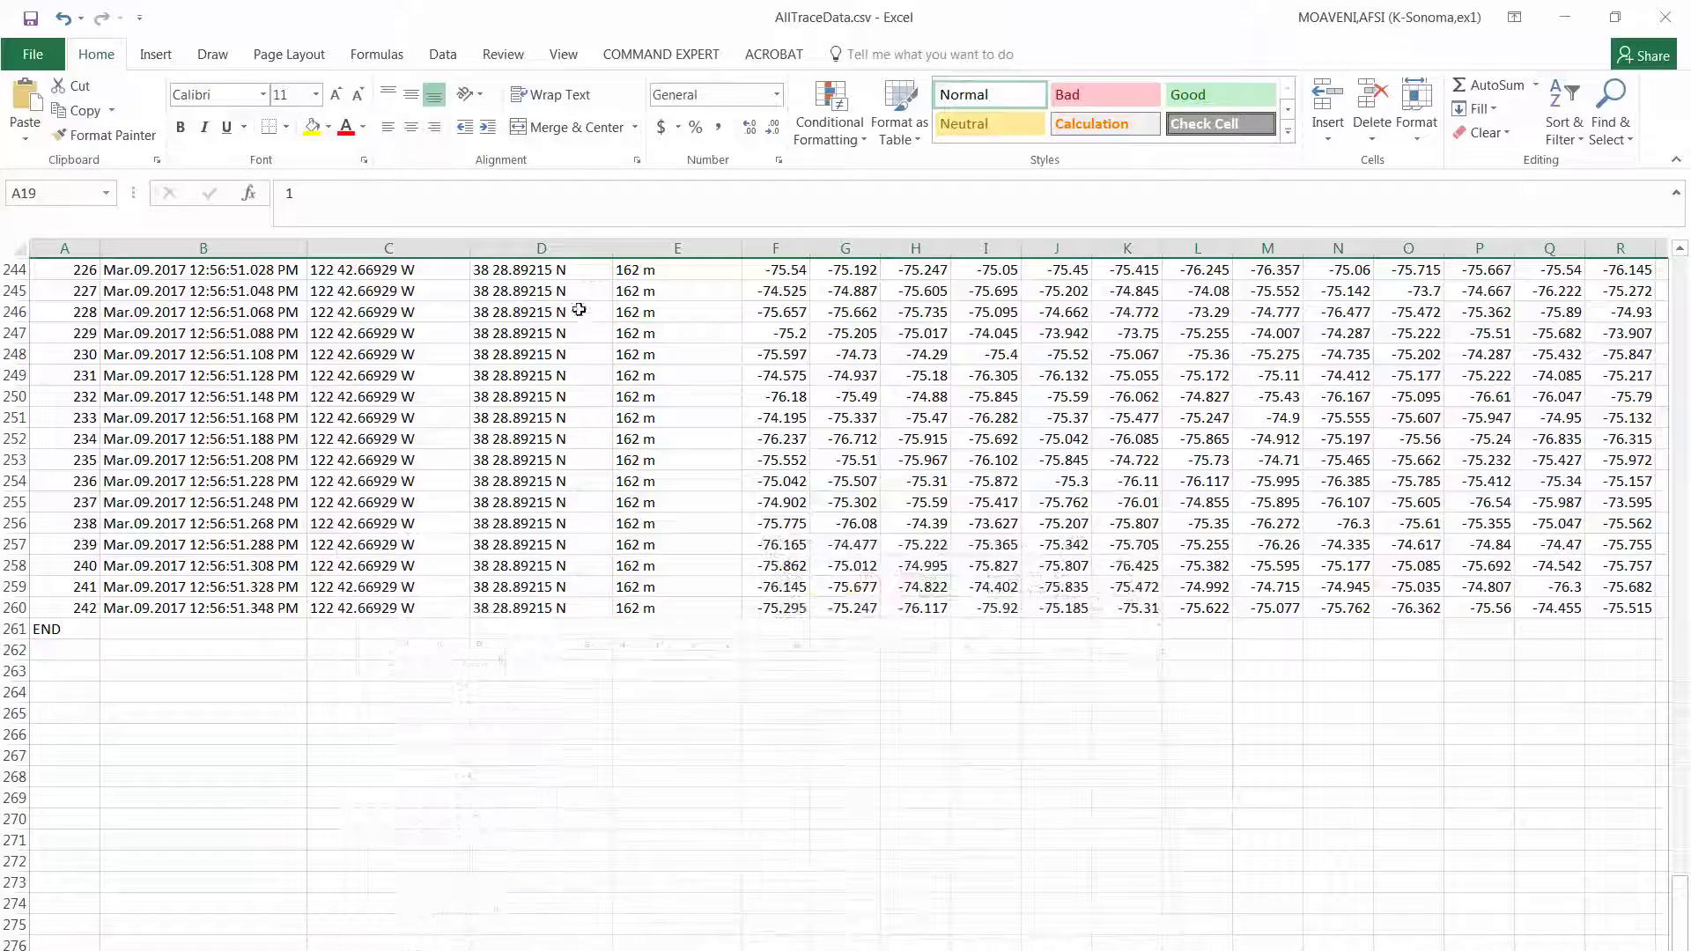
- Minimize AllTraceData, scroll through RangeTraceData_PlayingData.csv, and minimize the remaining workbooks
click(1565, 17)
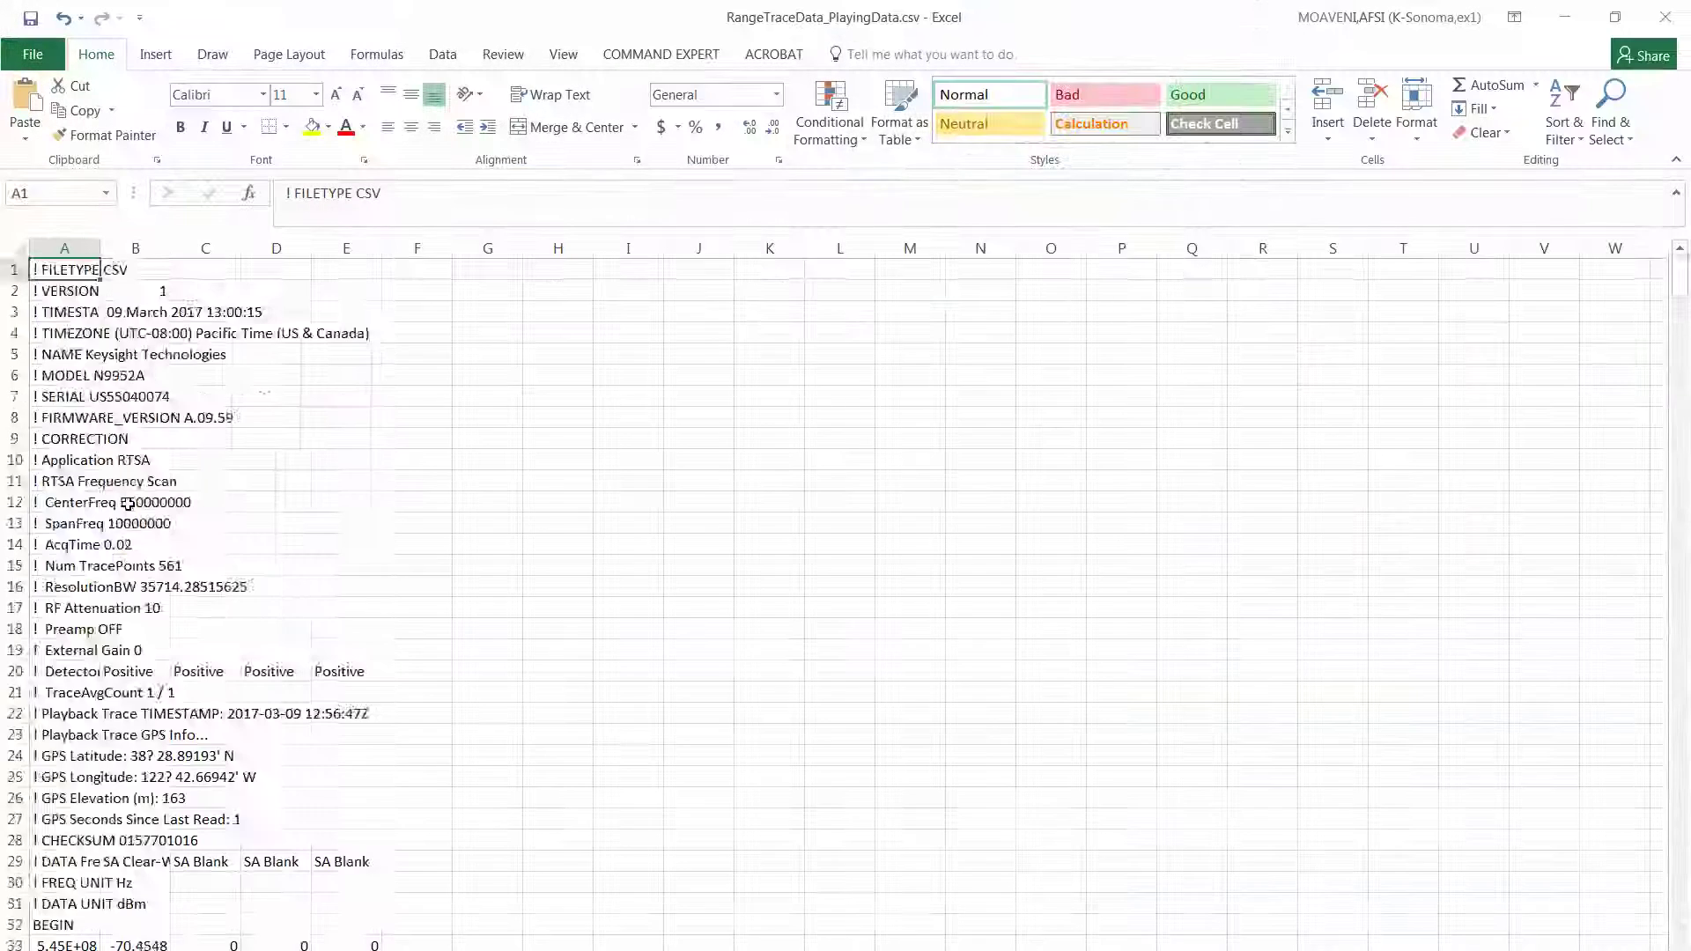
scroll(845, 599, down, 9)
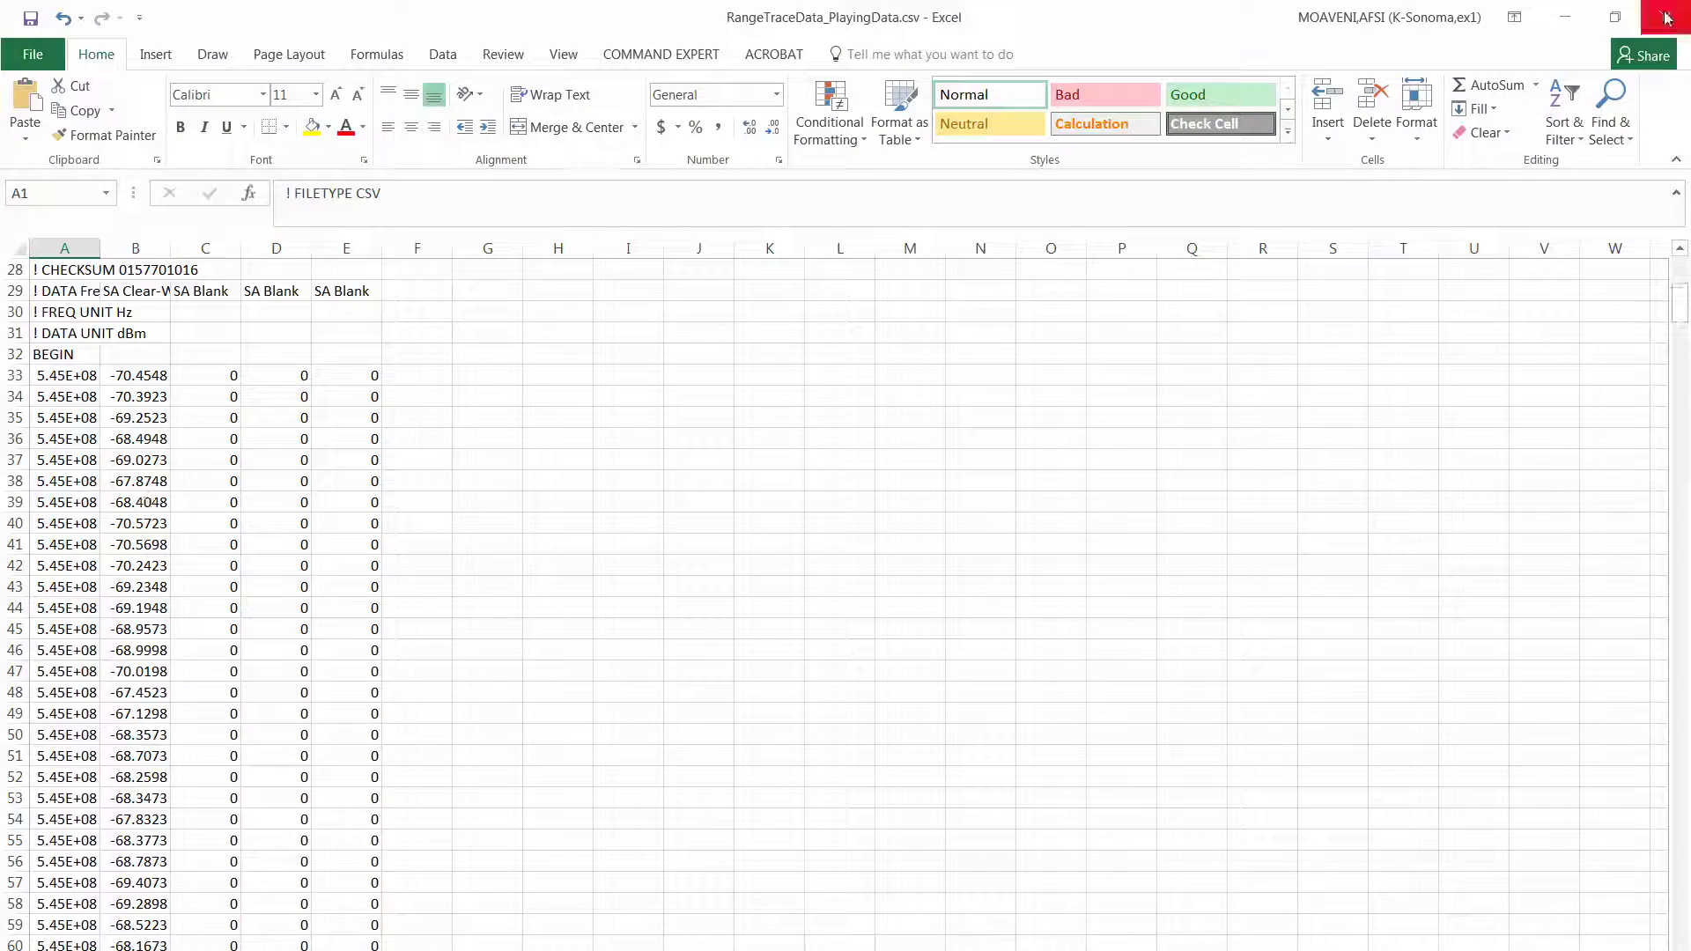
click(1565, 18)
click(1565, 17)
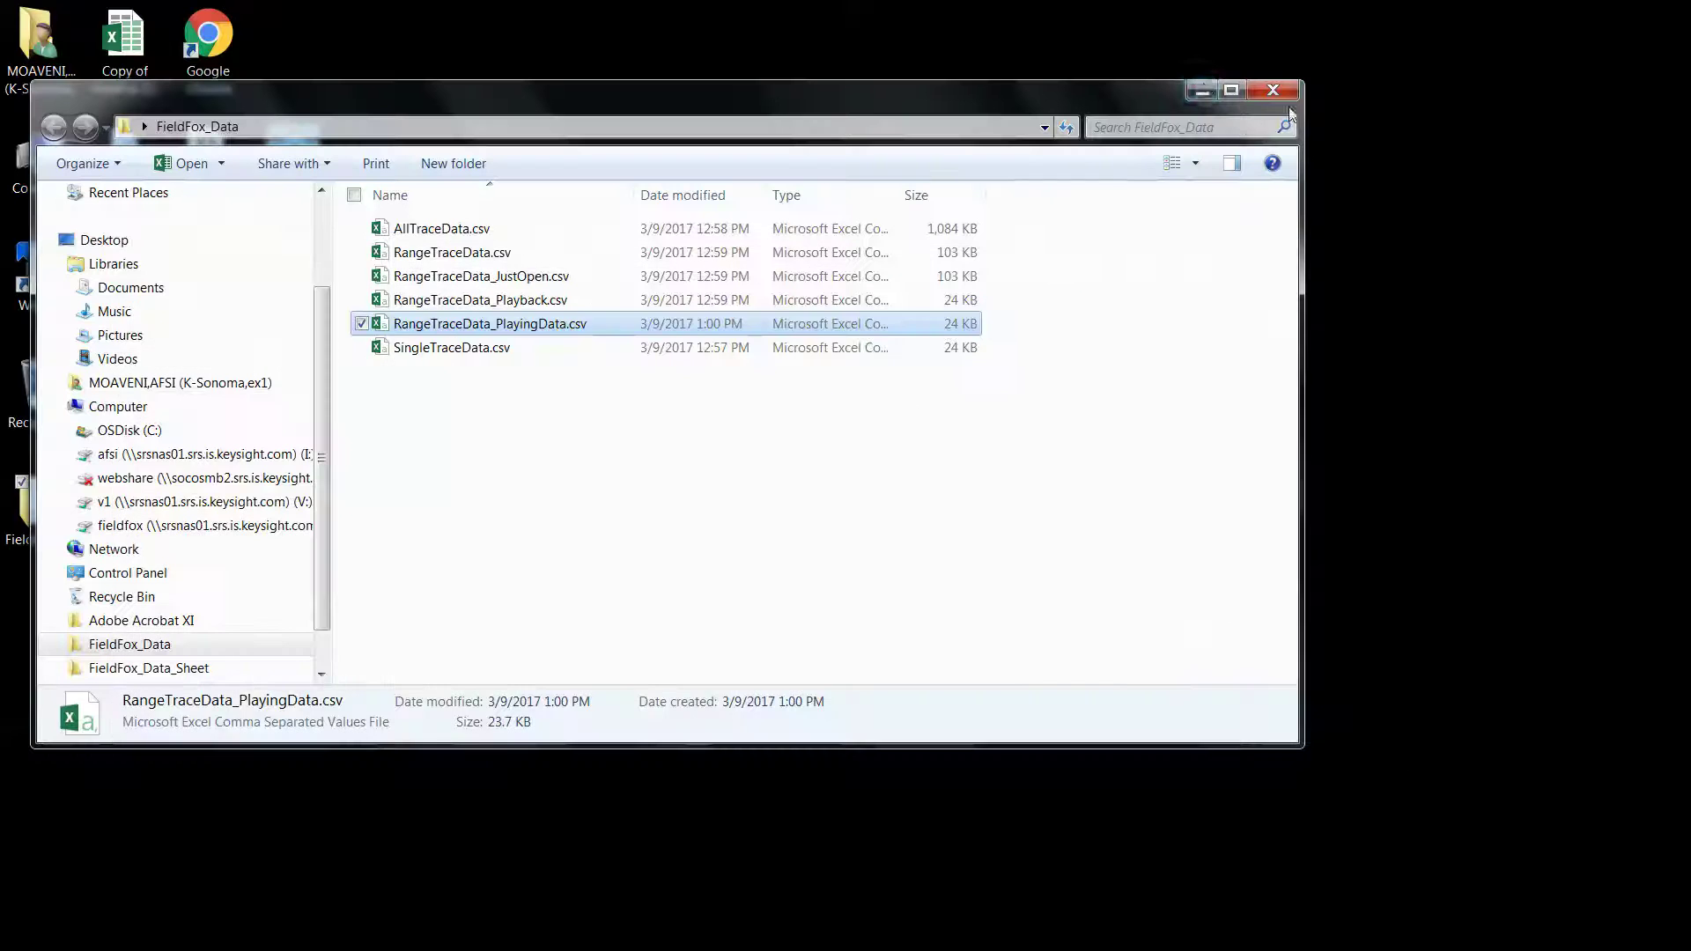